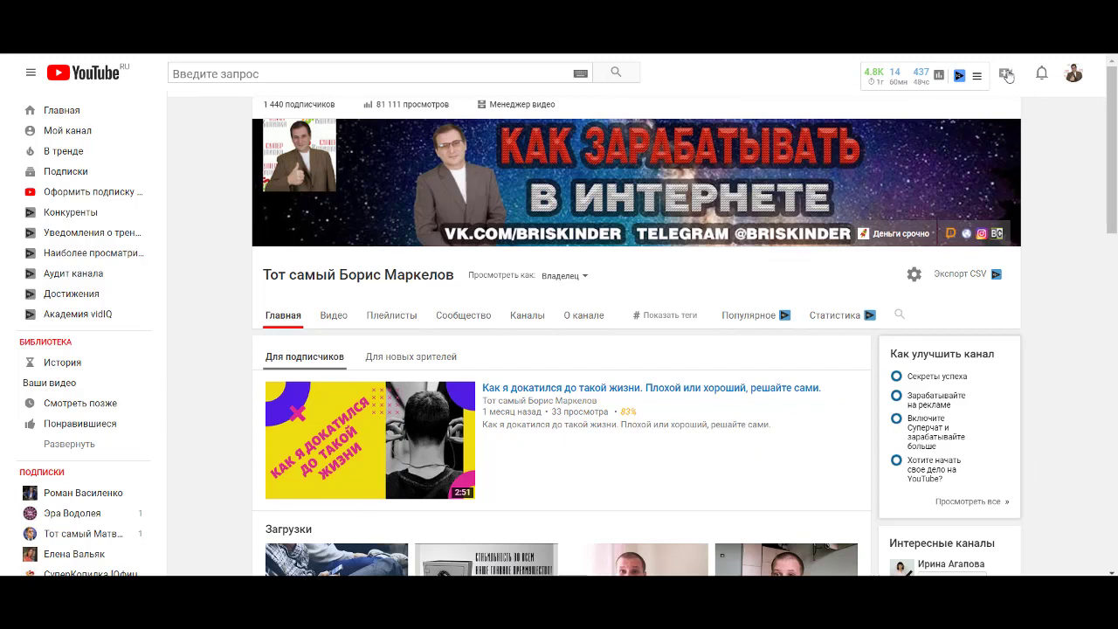
# Open the live streaming page of YouTube Studio from the channel page and switch to OBS.
pyautogui.click(1006, 76)
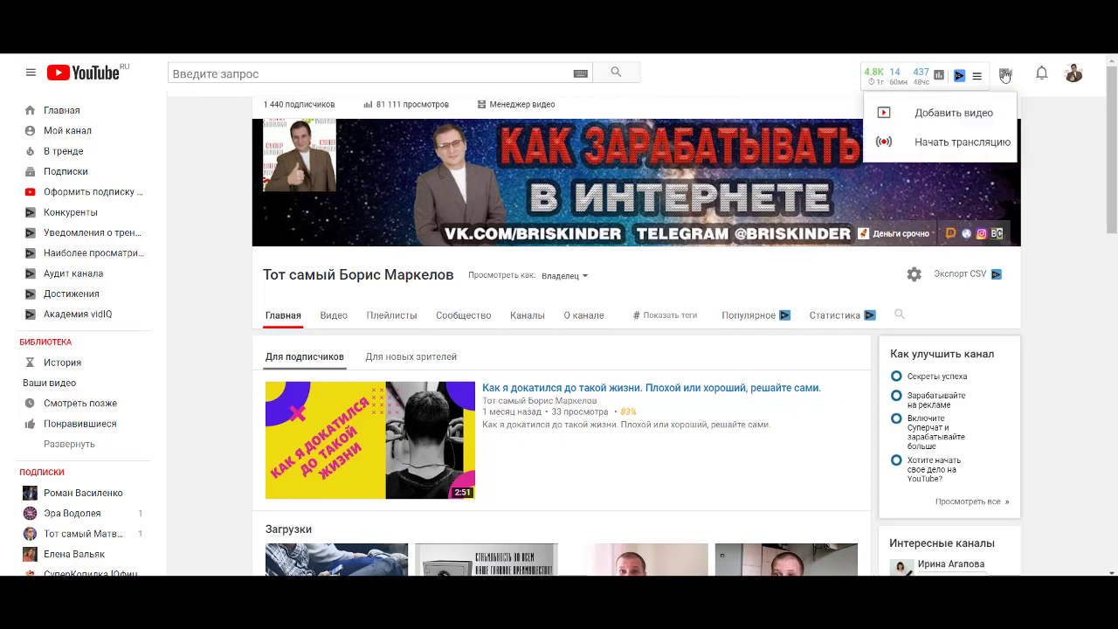
pyautogui.click(957, 145)
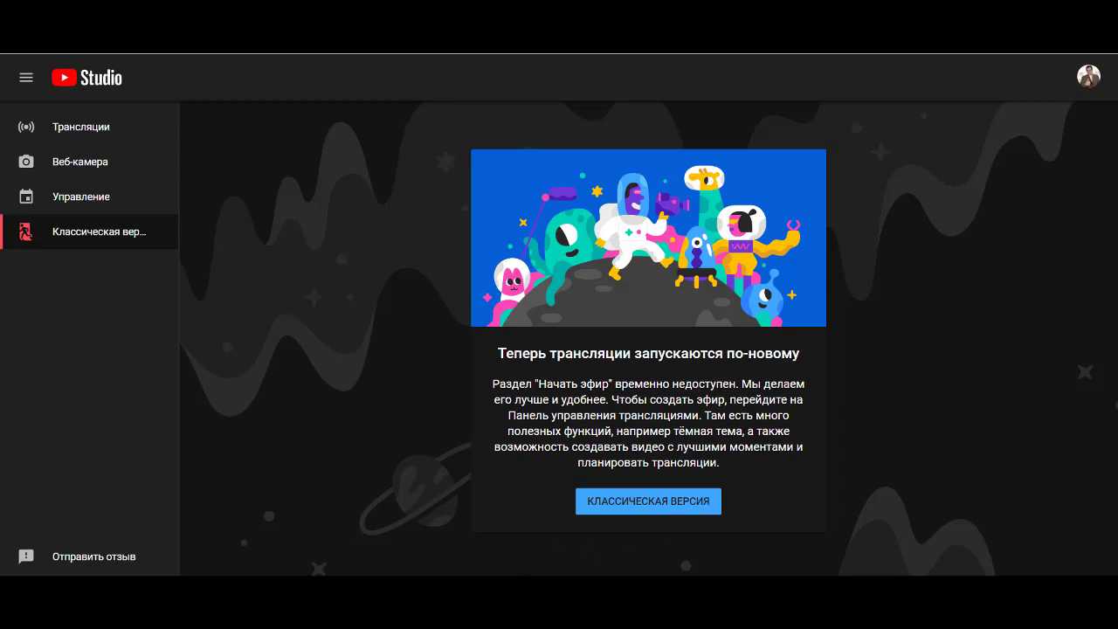
pyautogui.hotkey('alt', 'Tab')
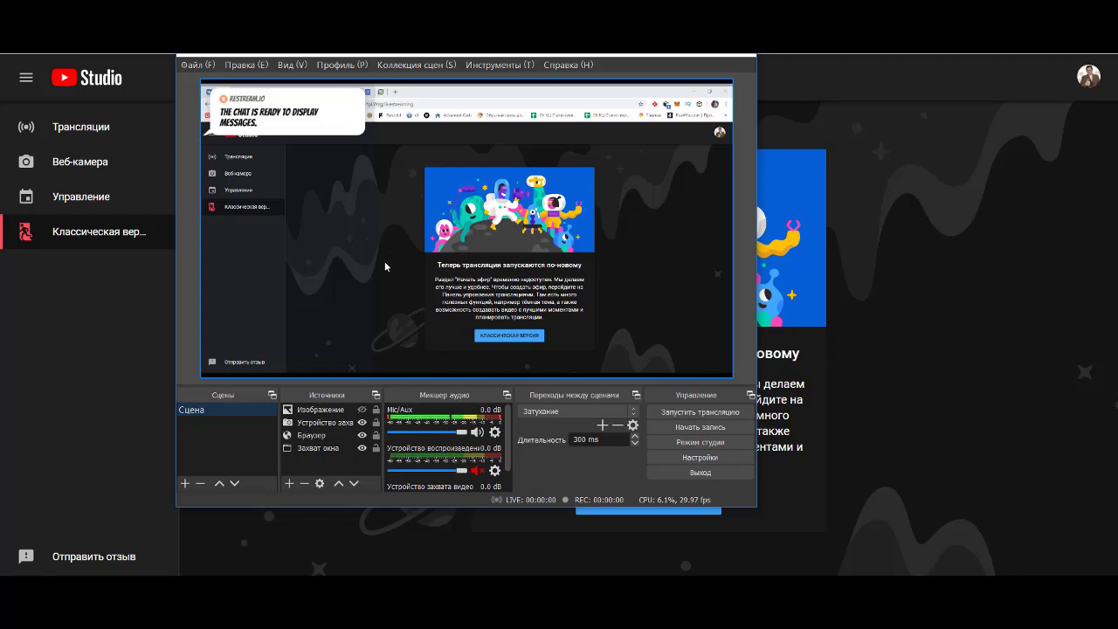
# Open the streams section in YouTube Studio and review the new stream form down to its audience settings.
pyautogui.click(77, 135)
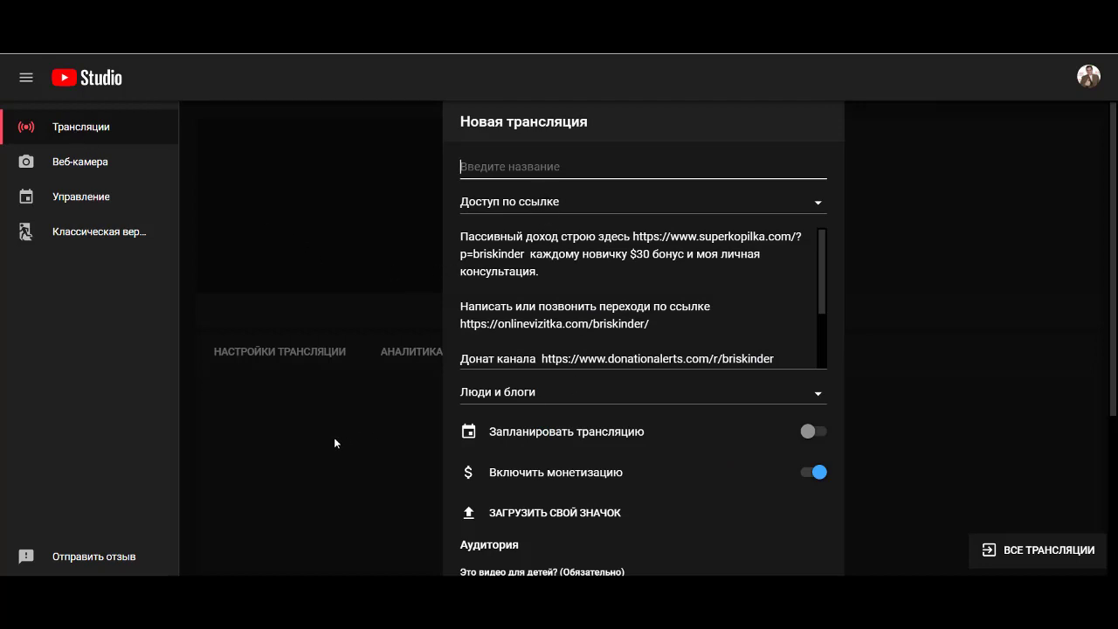
pyautogui.scroll(-1, 334, 438)
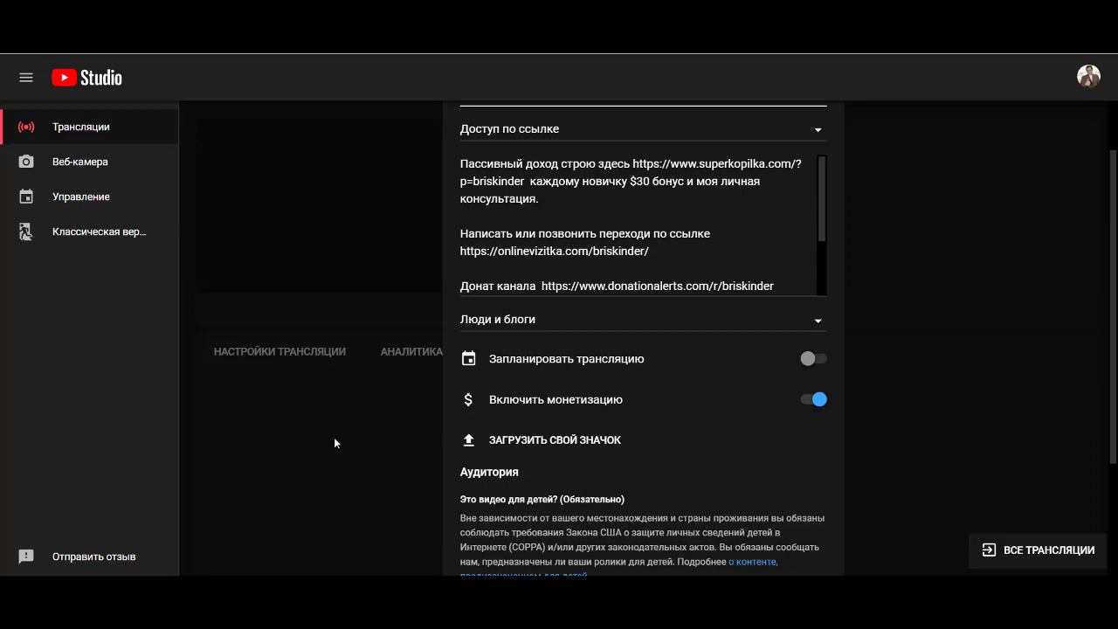
pyautogui.scroll(-2, 334, 438)
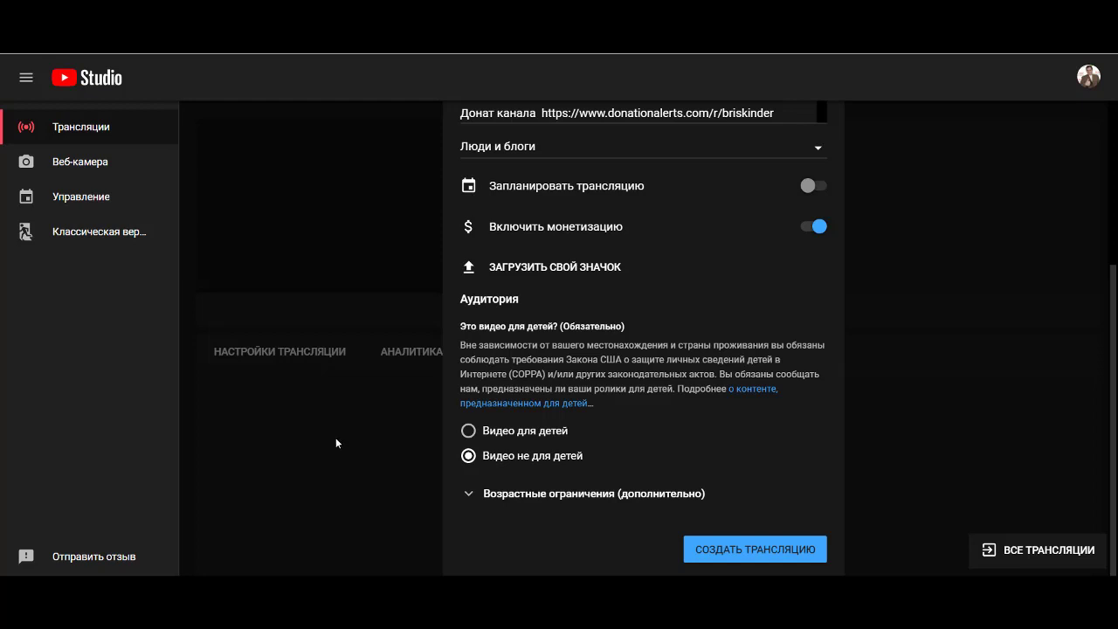
pyautogui.scroll(3, 335, 438)
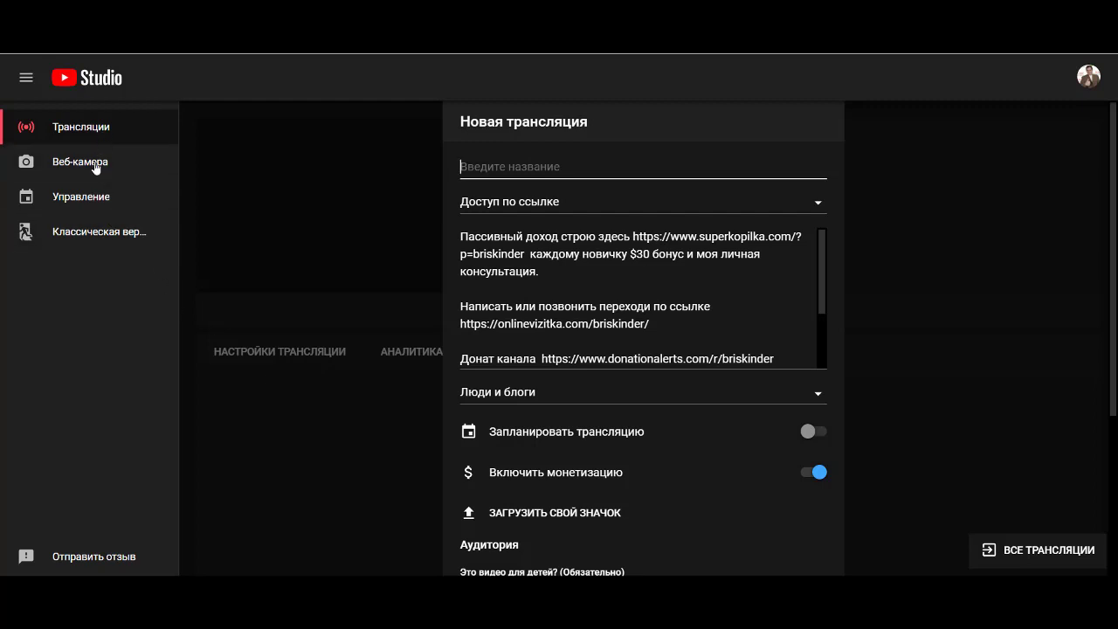
# Return to the classic version page and review the stream preview and basic information on the classic live dashboard.
pyautogui.click(68, 232)
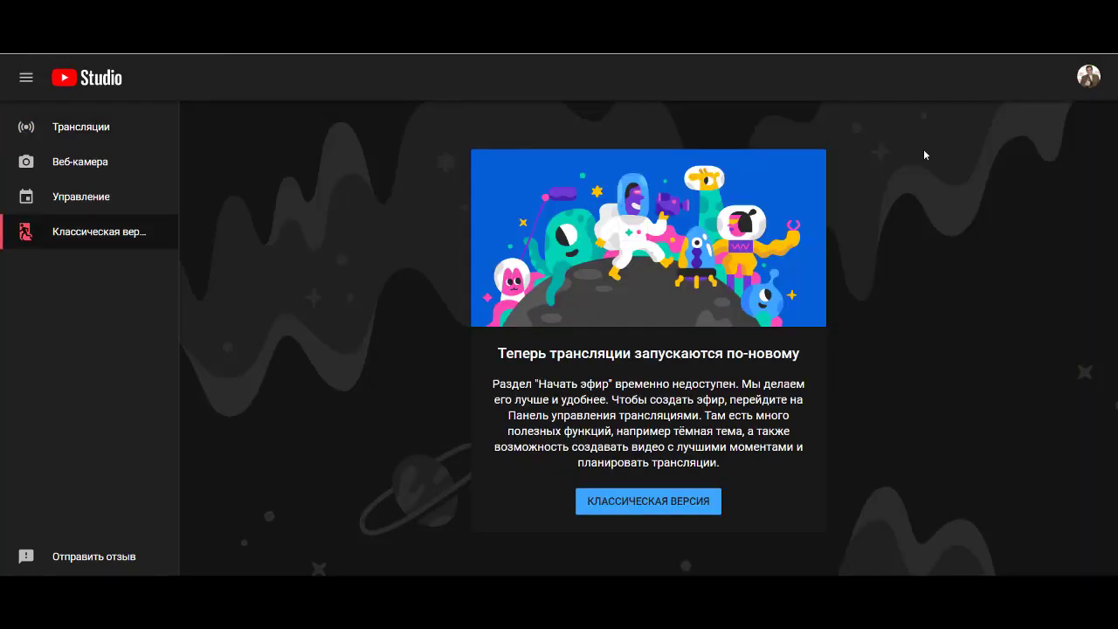
pyautogui.click(1089, 80)
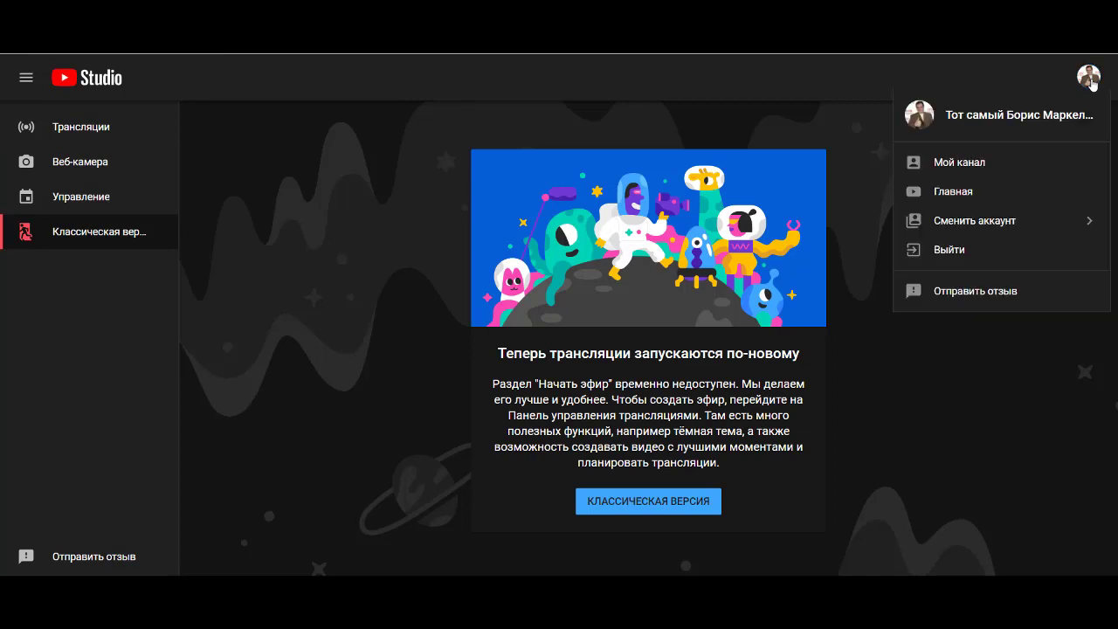
pyautogui.click(988, 166)
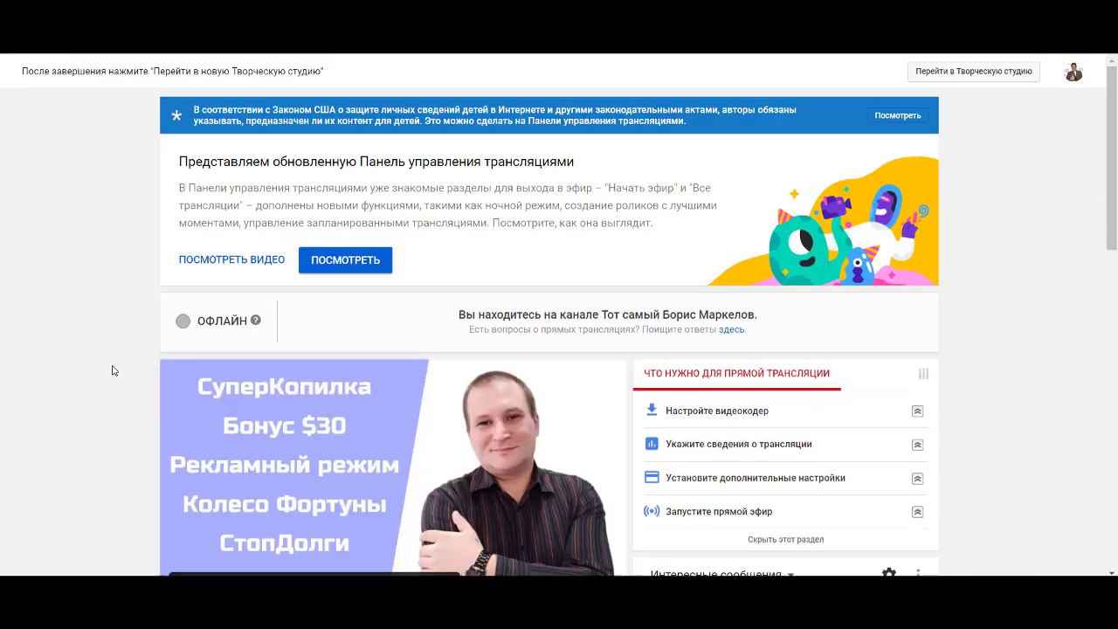
pyautogui.scroll(-3, 113, 370)
pyautogui.scroll(-1, 112, 371)
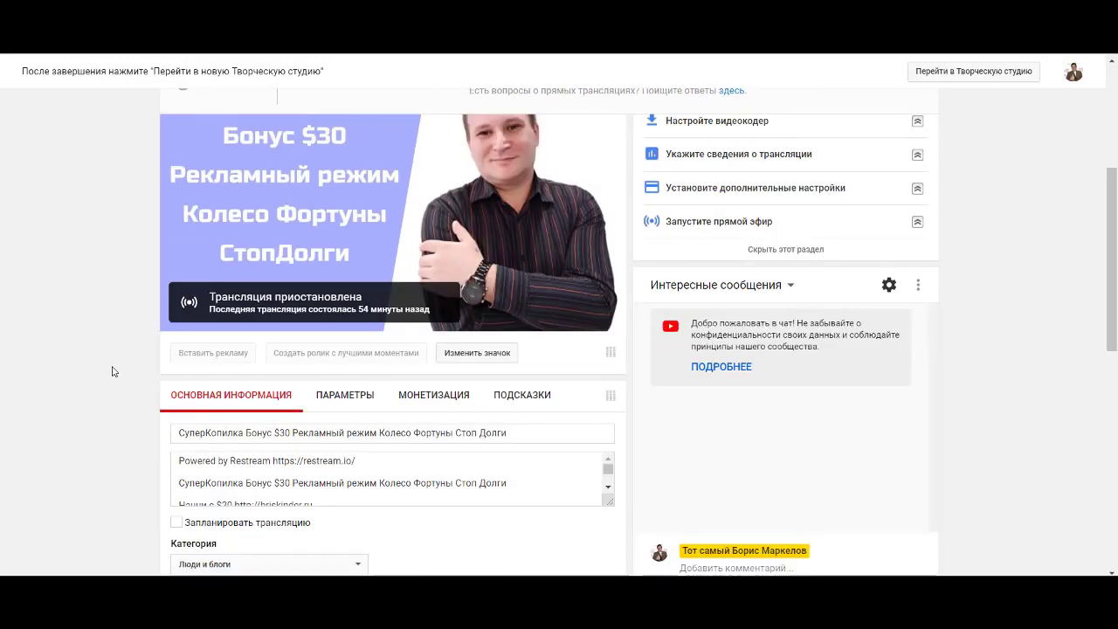
pyautogui.scroll(1, 112, 371)
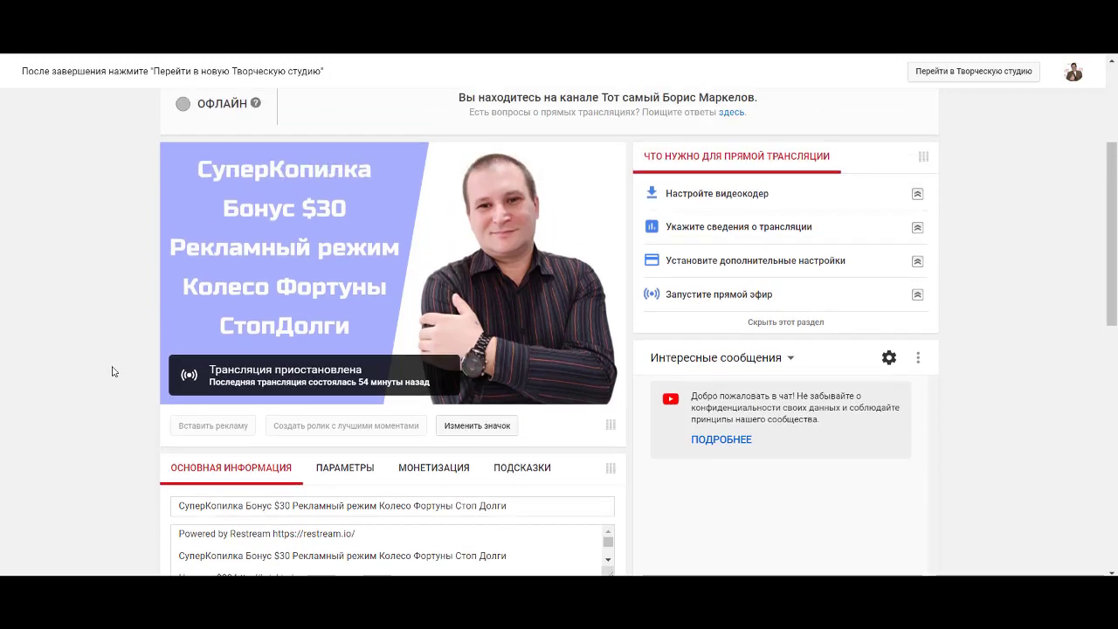
# Check the OBS window, return to the browser and switch to the Restream Destinations page.
pyautogui.hotkey('alt', 'Tab')
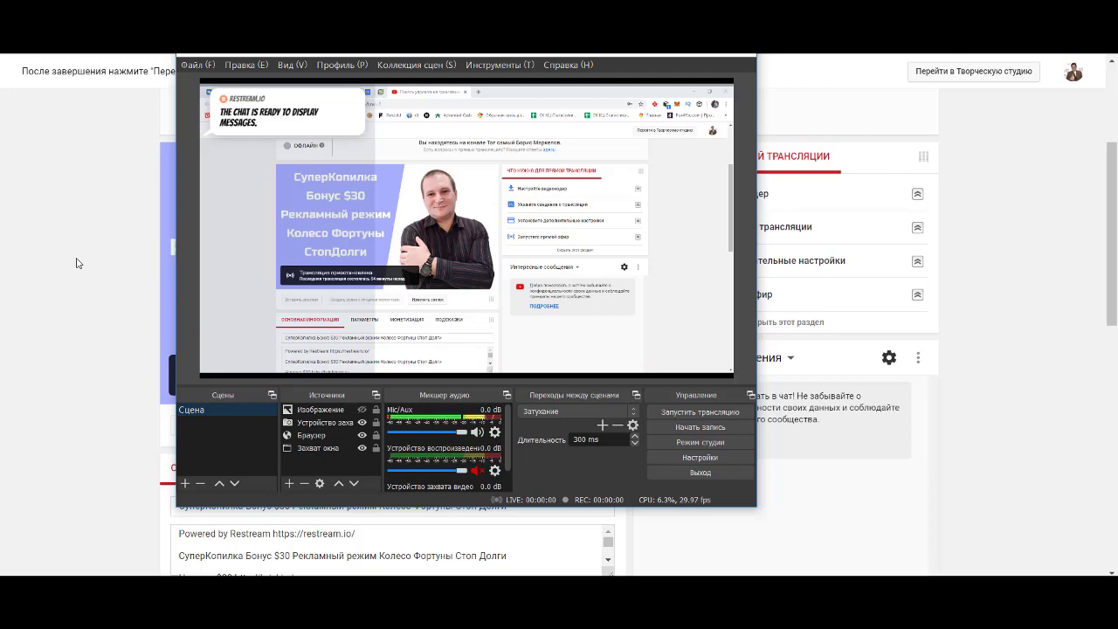
pyautogui.click(77, 313)
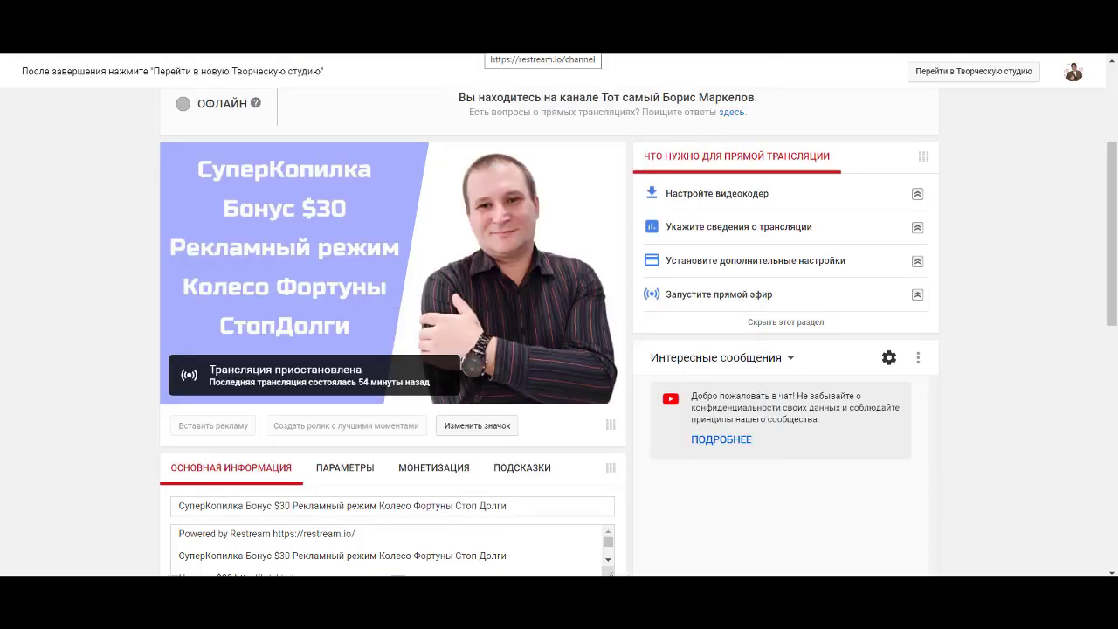
pyautogui.hotkey('shift', 'F10')
pyautogui.press('Escape')
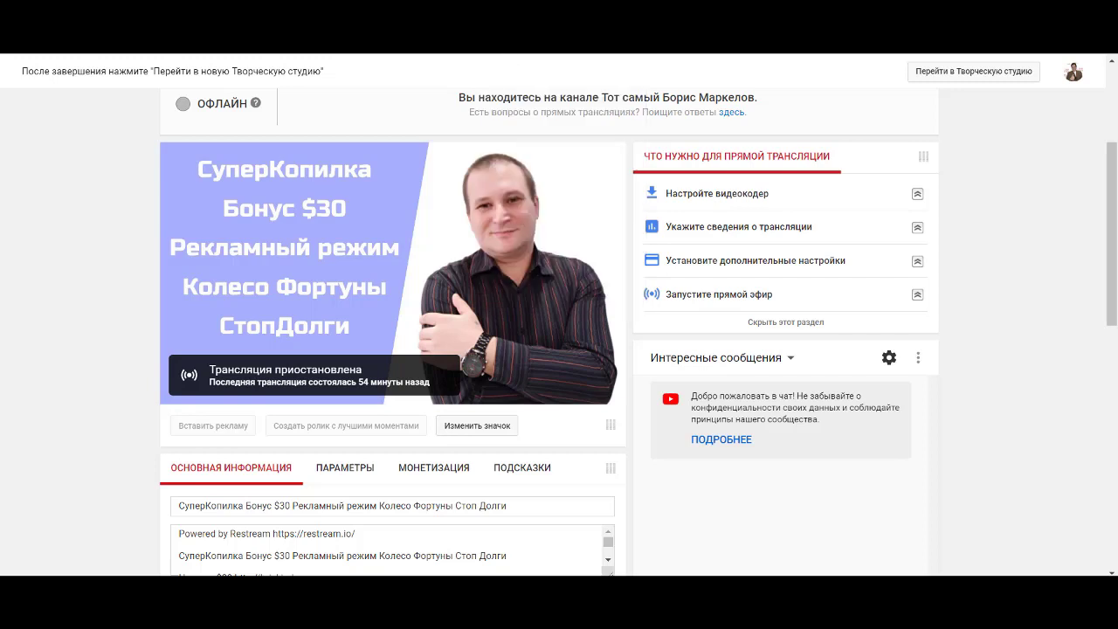
pyautogui.hotkey('ctrl', 'Tab')
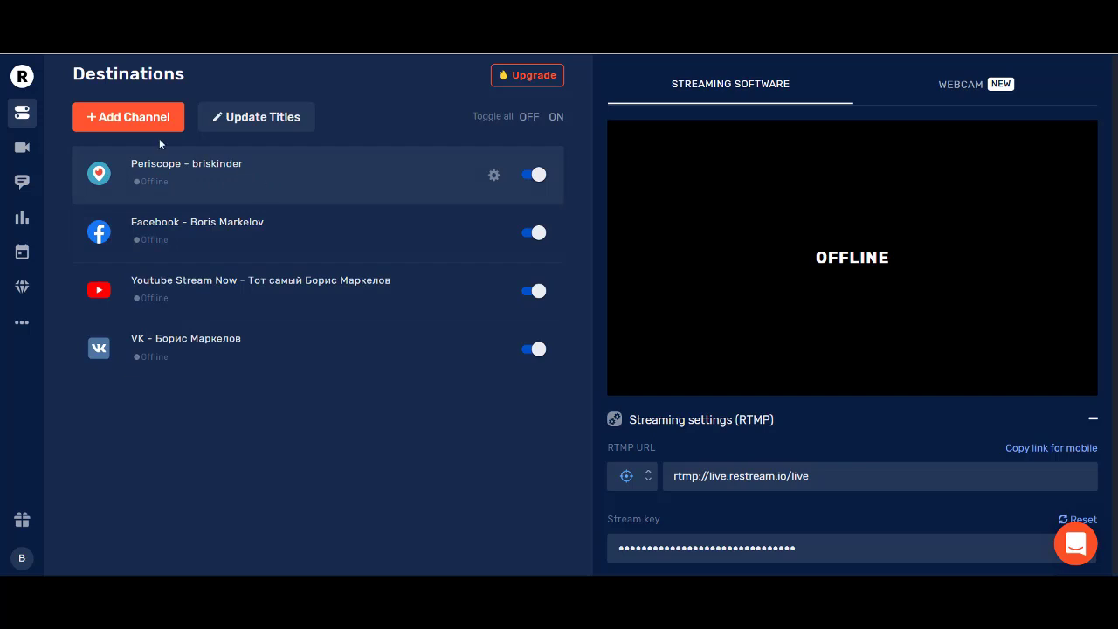
# Review all the services offered for a new Restream channel and return to the destinations list.
pyautogui.click(120, 116)
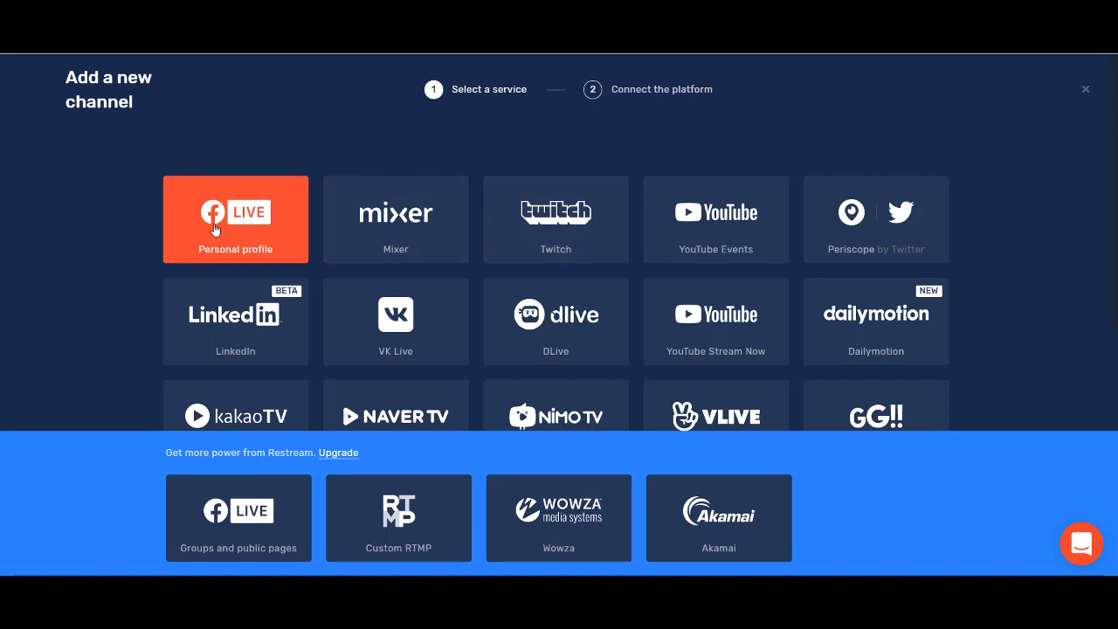
pyautogui.scroll(-1, 214, 229)
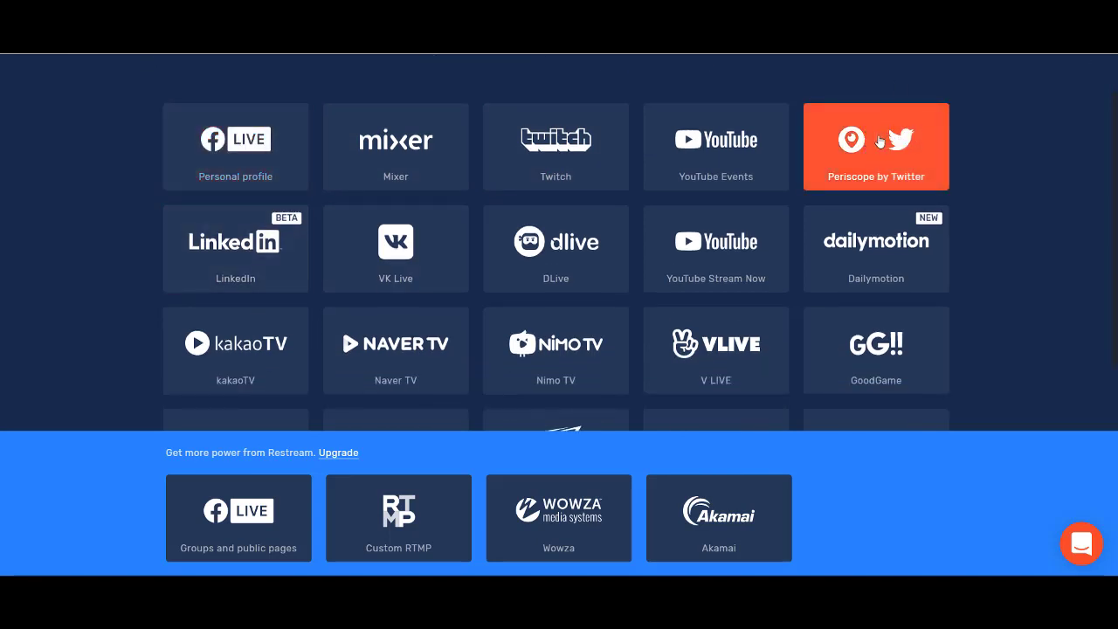
pyautogui.scroll(-5, 875, 146)
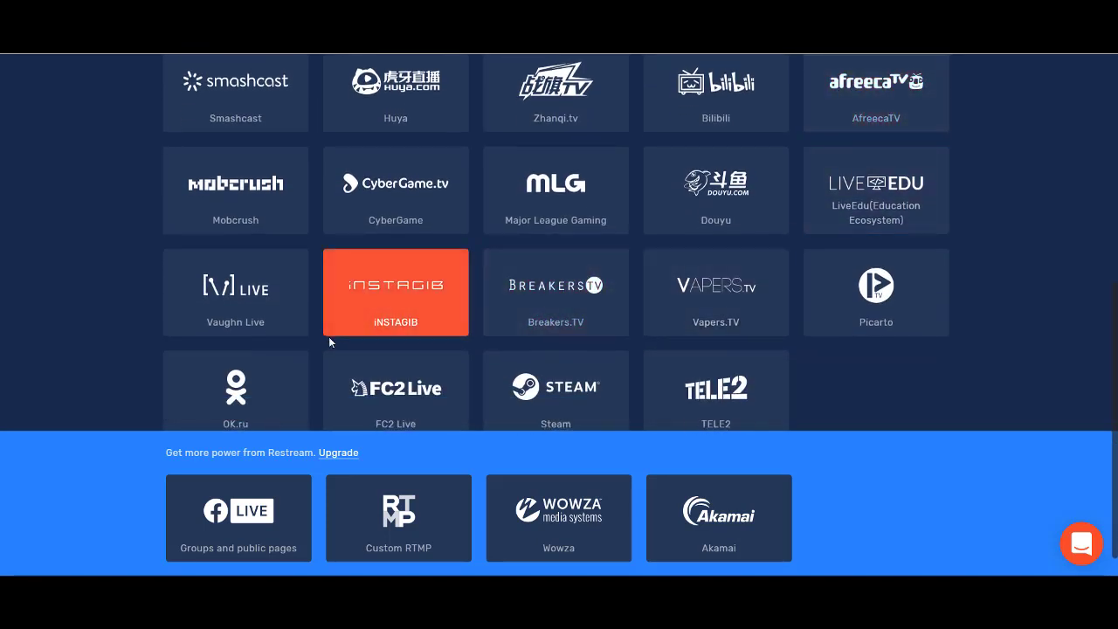
pyautogui.scroll(-1, 329, 336)
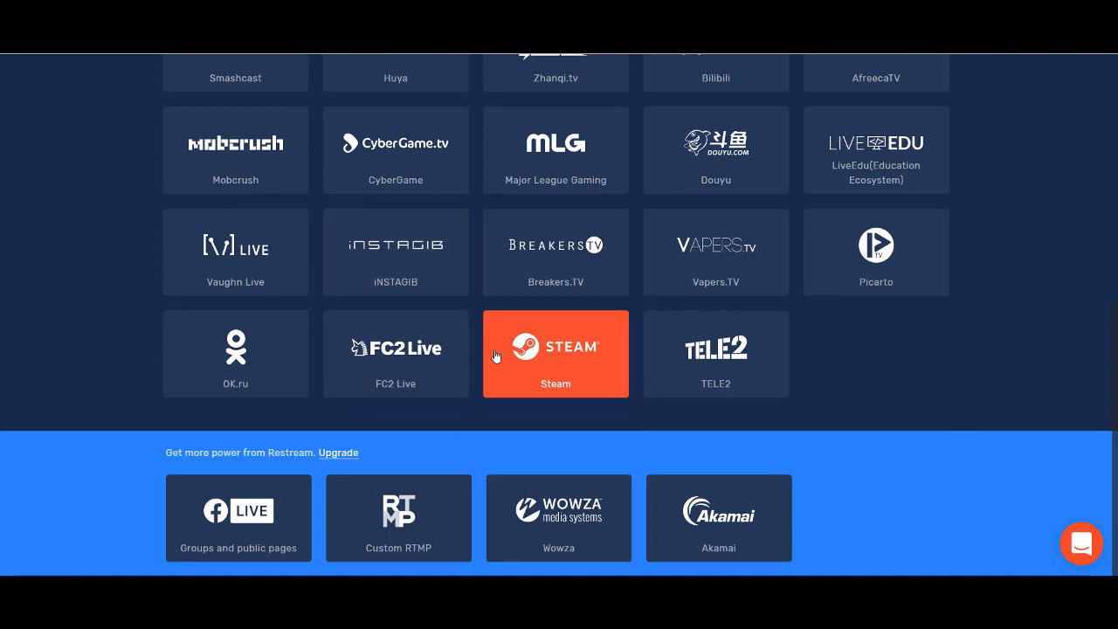
pyautogui.scroll(7, 495, 356)
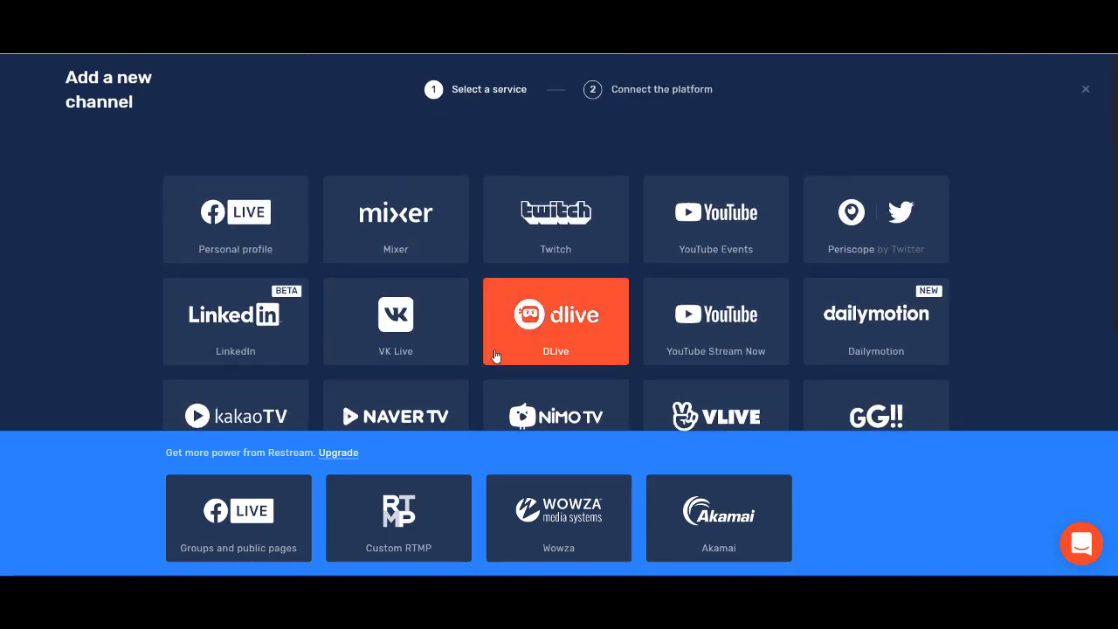
pyautogui.click(1087, 91)
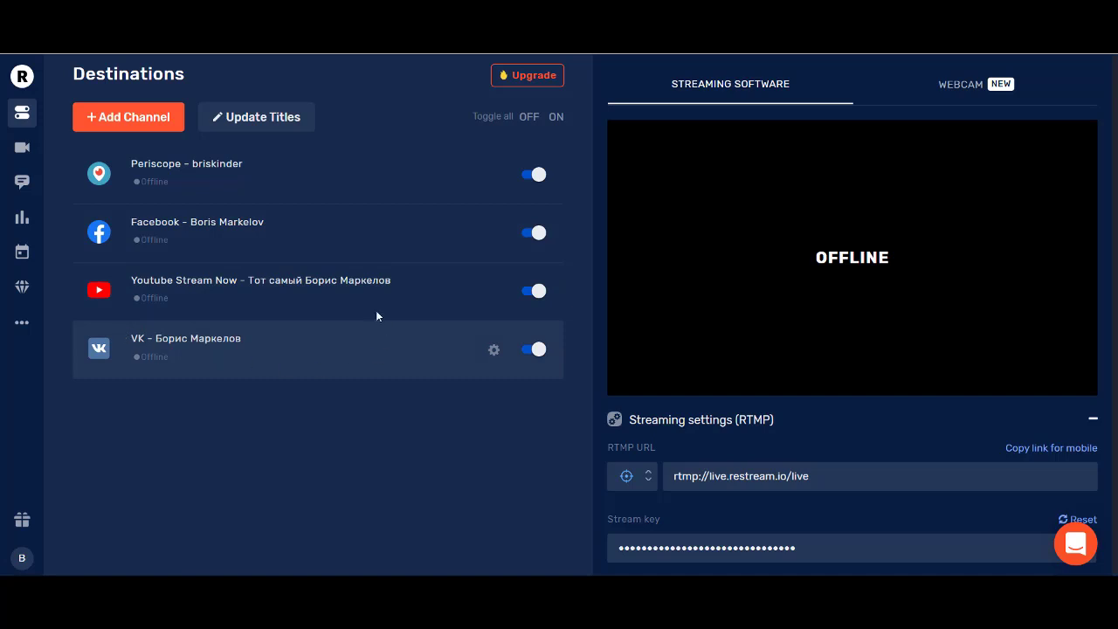
# Remove the VK channel from the Restream destinations and confirm the removal.
pyautogui.click(494, 351)
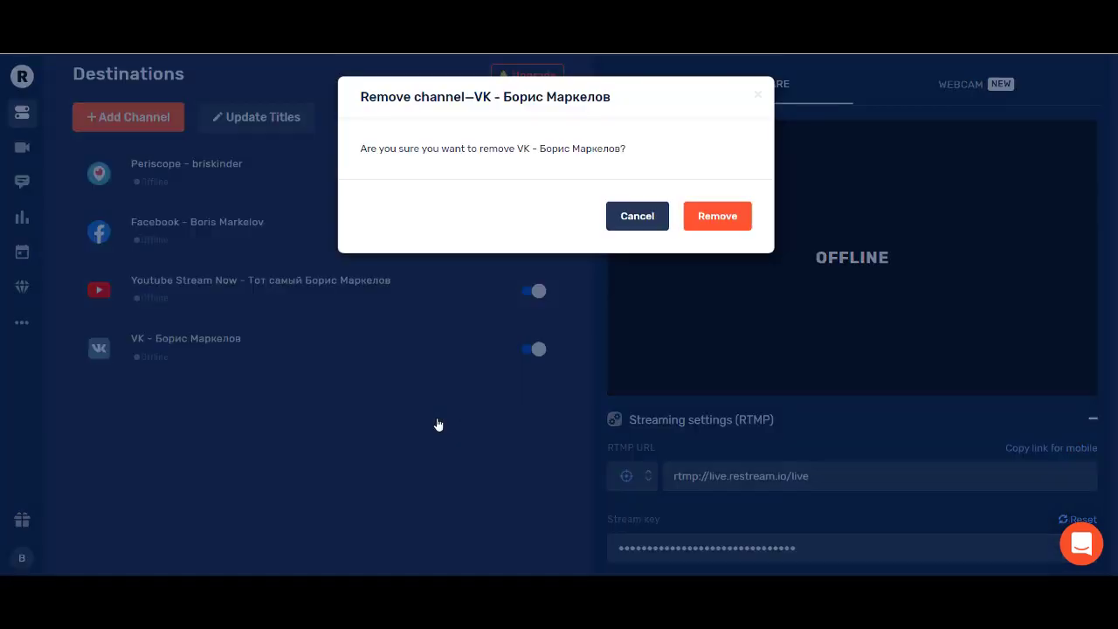
pyautogui.click(709, 216)
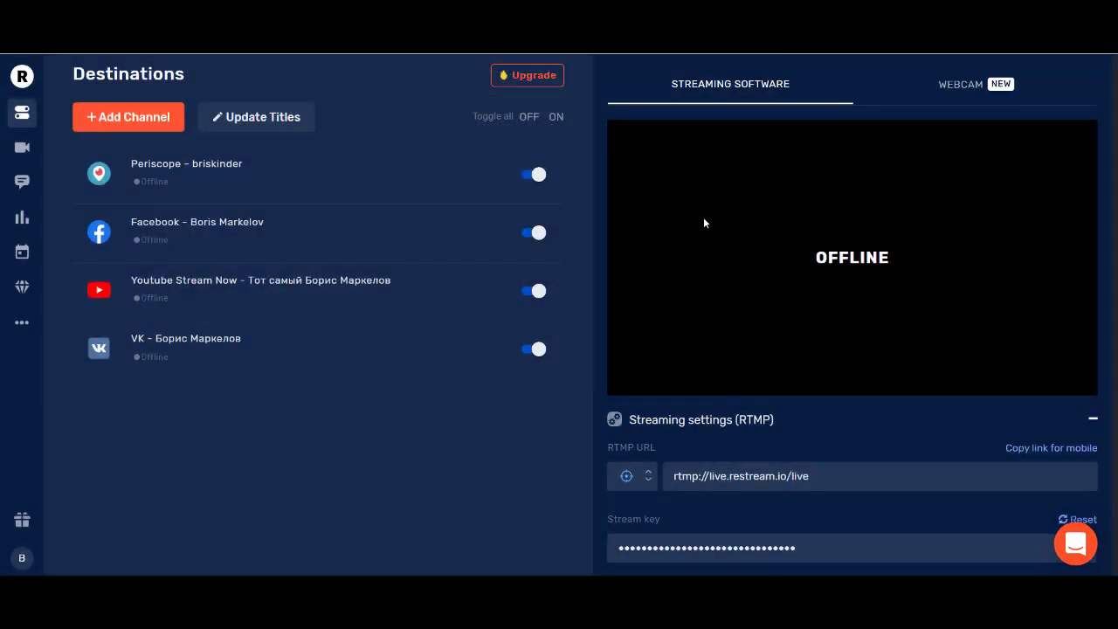
# Add a new channel with the VK Live service and connect it to Restream.
pyautogui.click(109, 118)
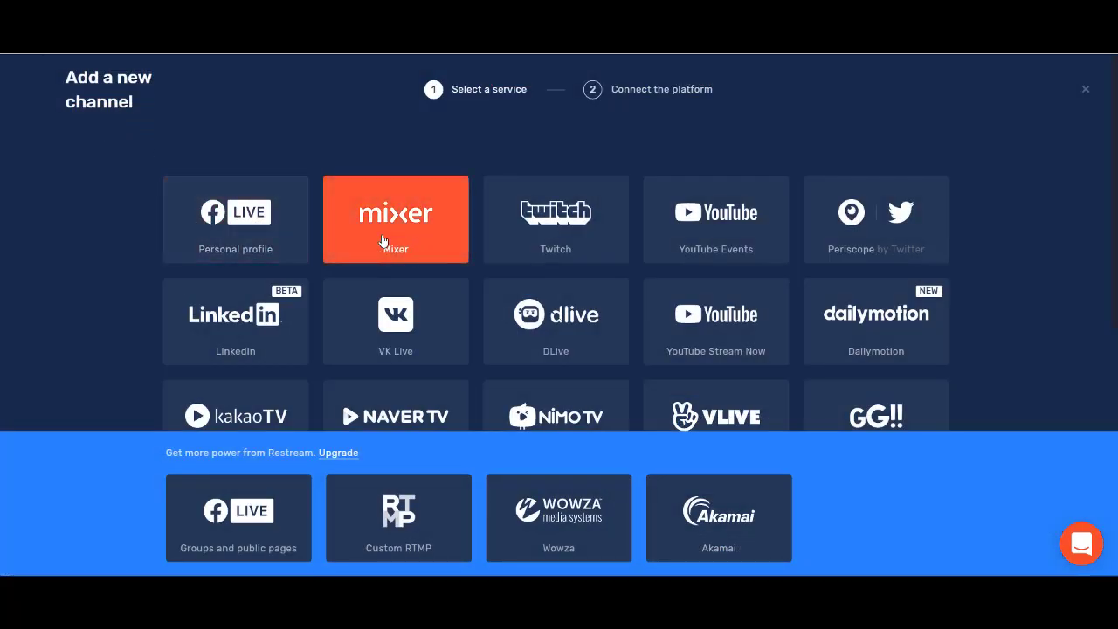
pyautogui.scroll(-3, 388, 319)
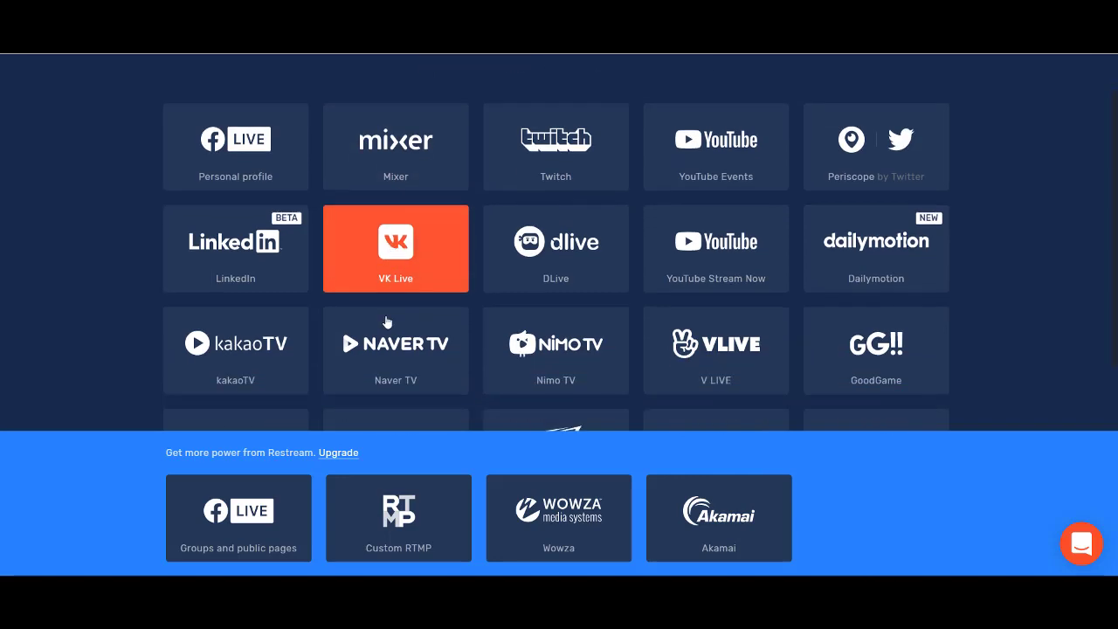
pyautogui.scroll(-3, 383, 322)
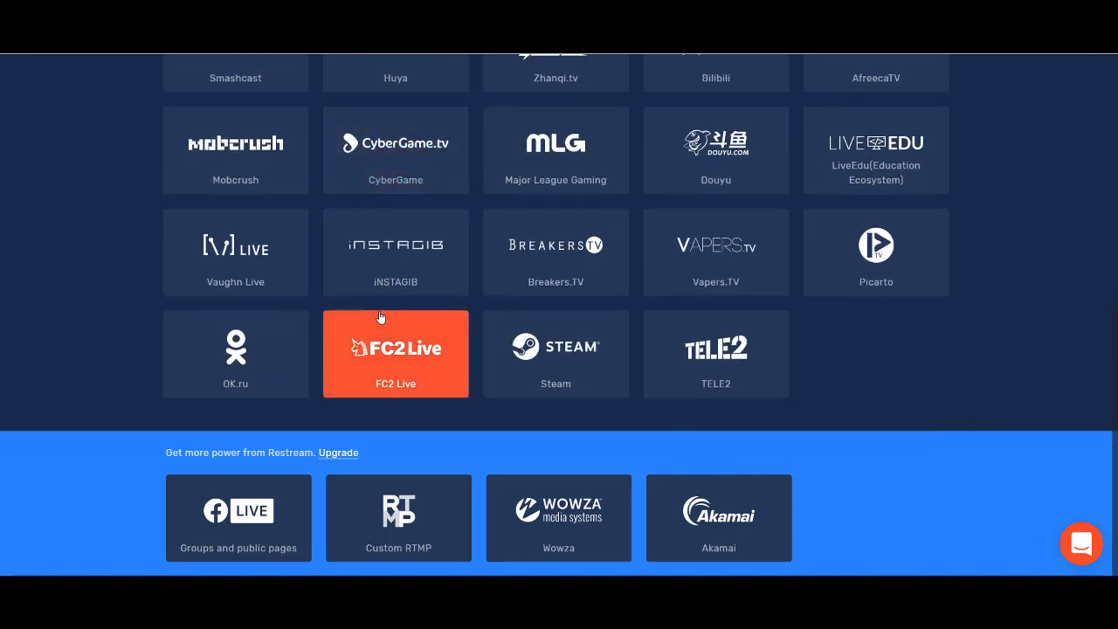
pyautogui.scroll(1, 382, 319)
pyautogui.scroll(-1, 380, 316)
pyautogui.scroll(-1, 381, 316)
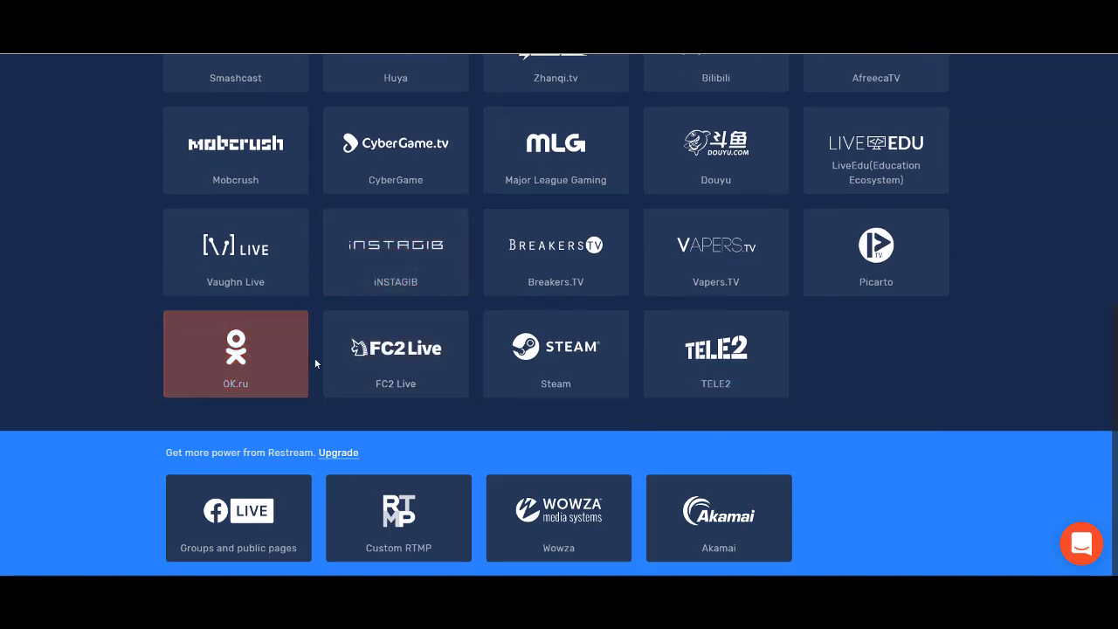
pyautogui.scroll(5, 236, 349)
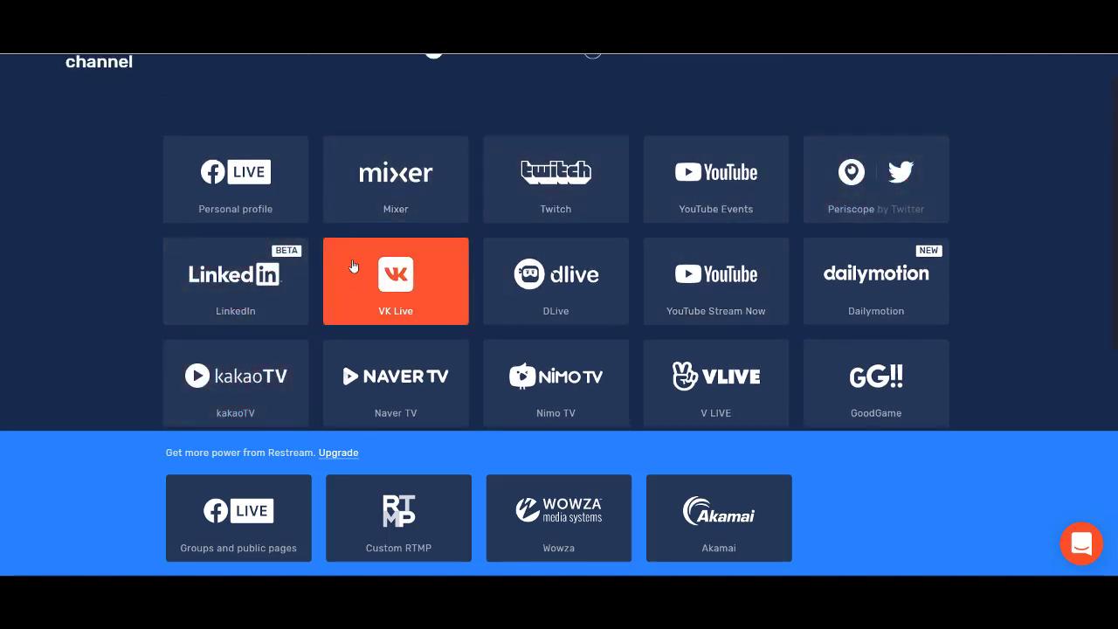
pyautogui.scroll(1, 354, 264)
pyautogui.scroll(-5, 353, 266)
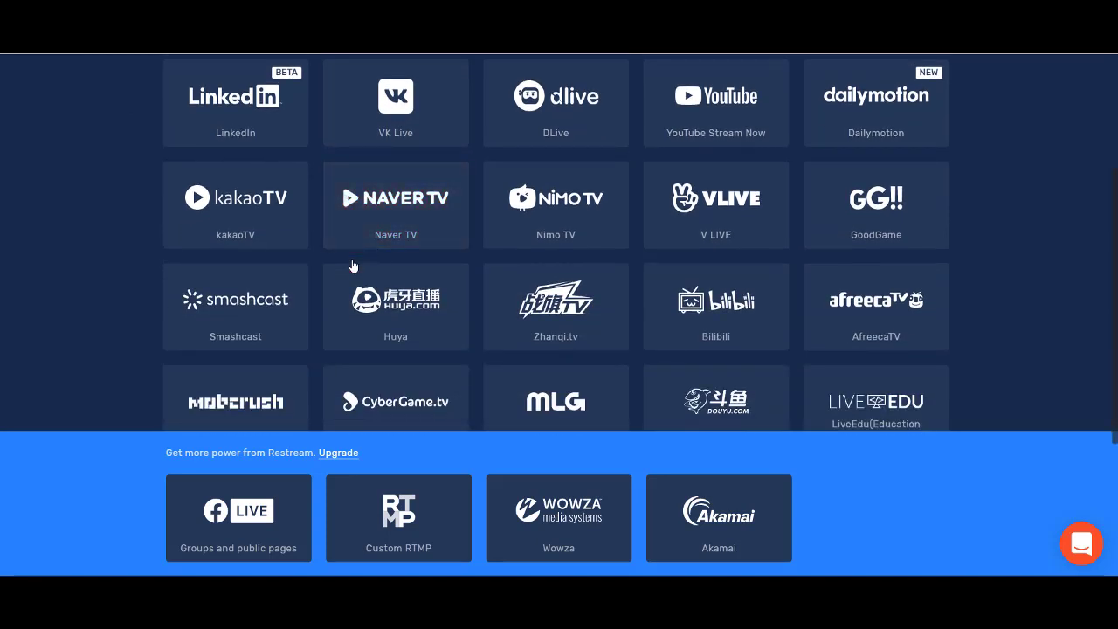
pyautogui.scroll(-5, 352, 266)
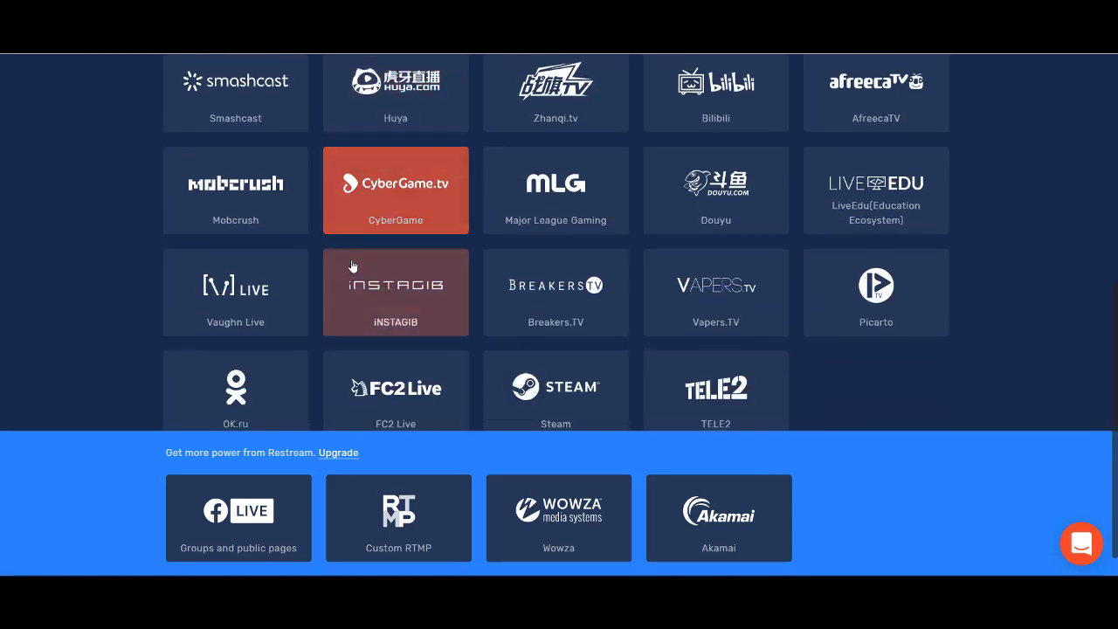
pyautogui.scroll(-1, 352, 266)
pyautogui.scroll(5, 382, 265)
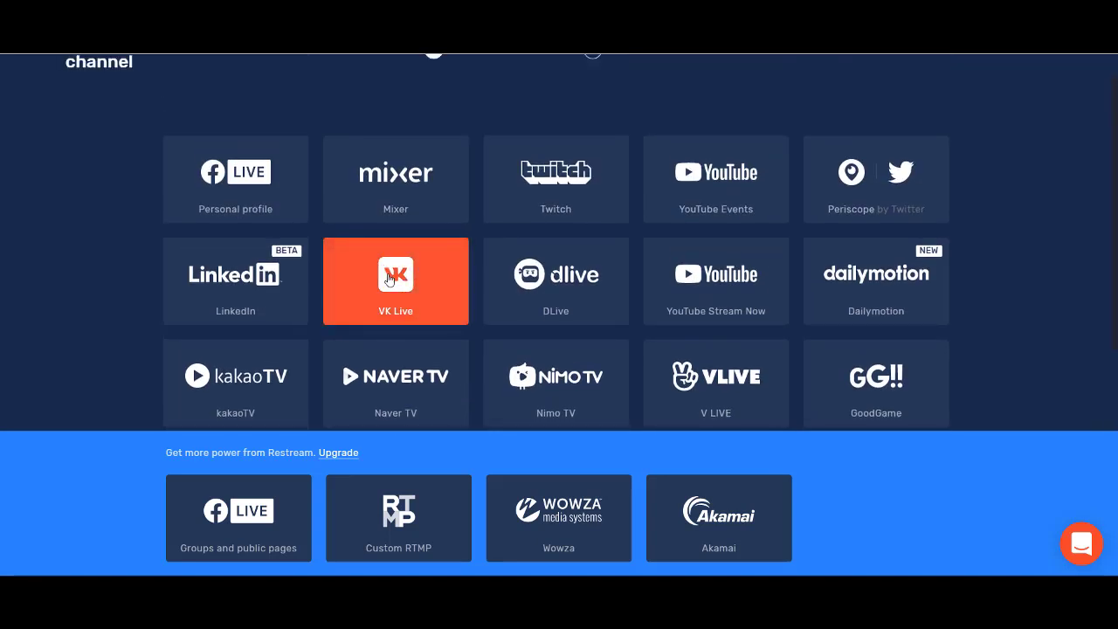
pyautogui.click(399, 277)
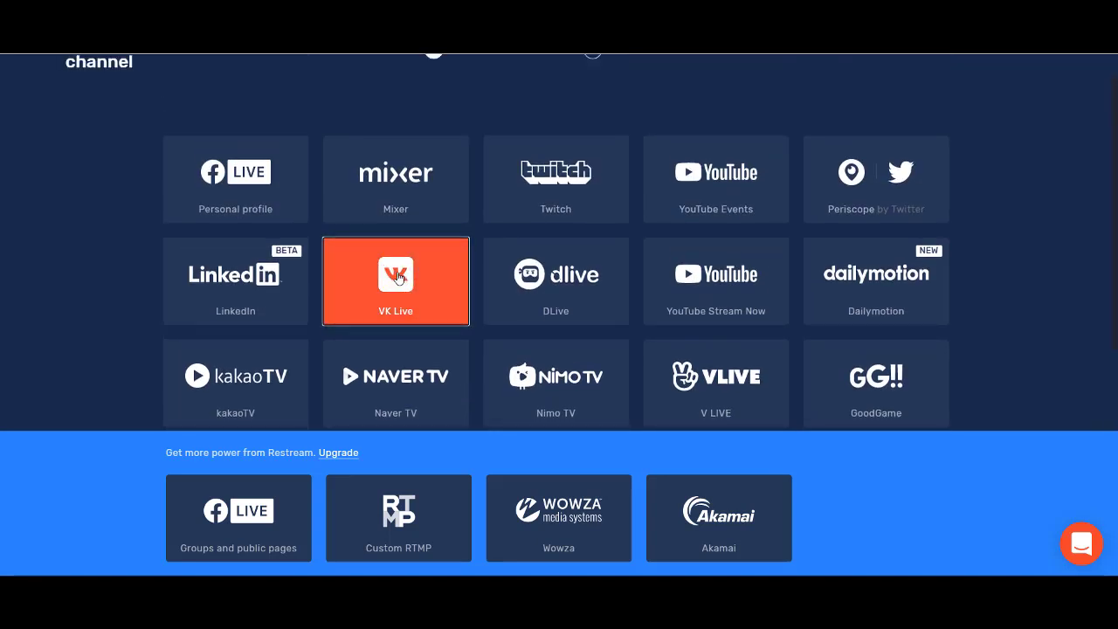
pyautogui.click(353, 227)
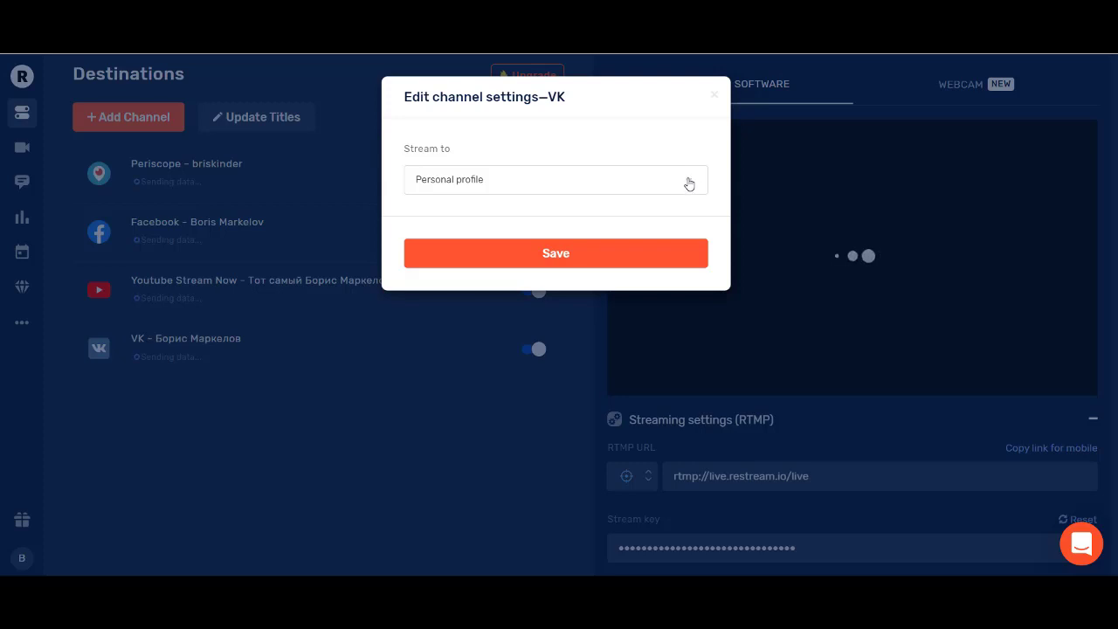
# Set the VK channel to stream to the personal profile and save its channel settings.
pyautogui.click(688, 183)
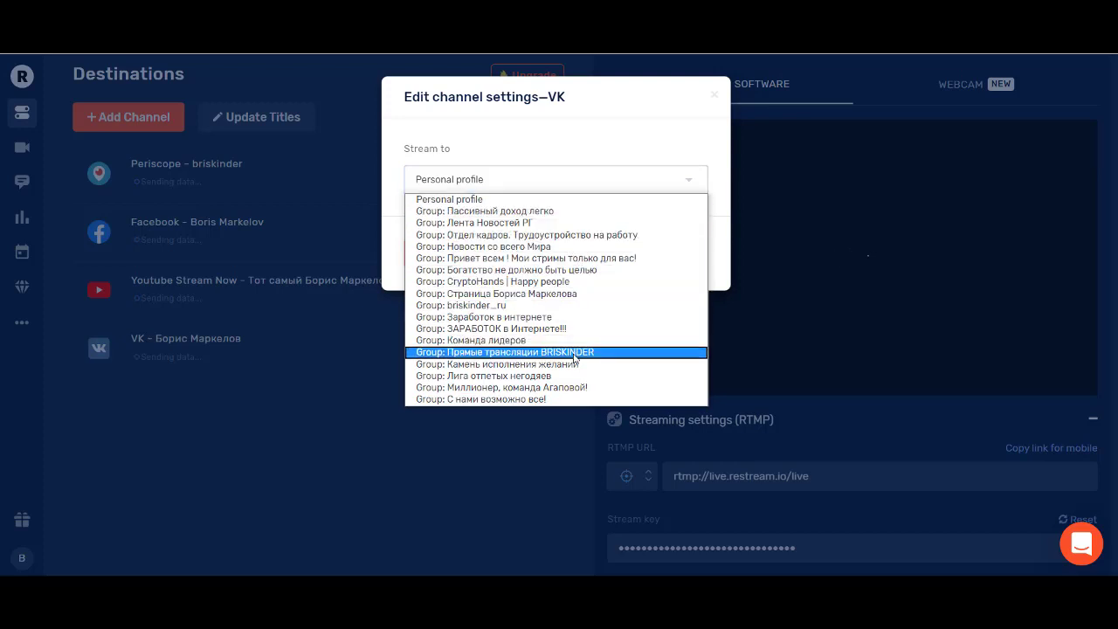
pyautogui.click(581, 216)
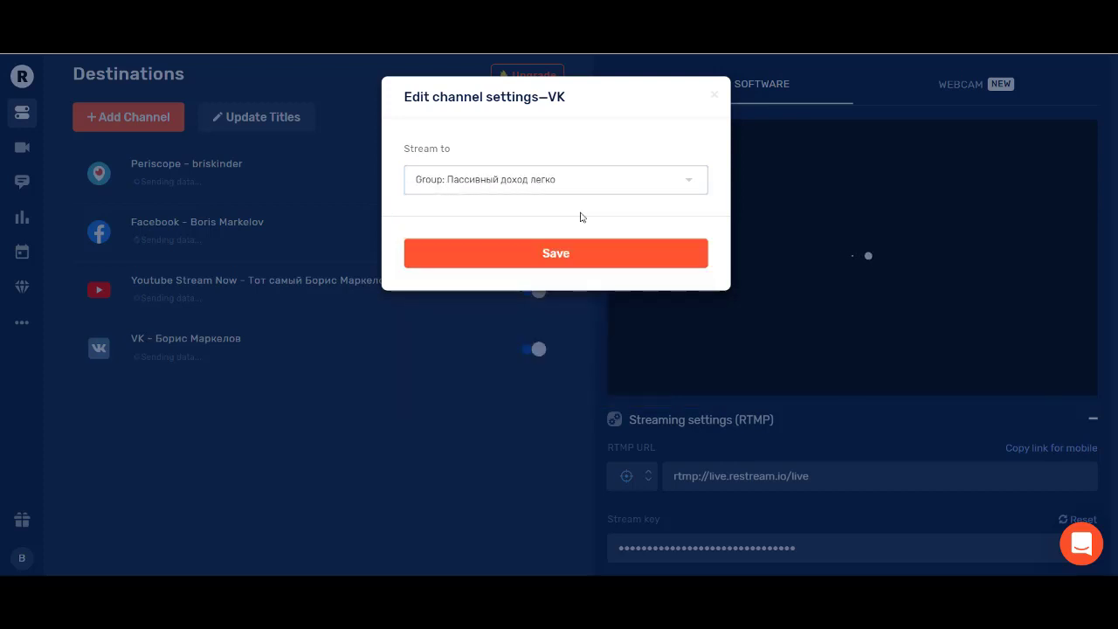
pyautogui.click(690, 183)
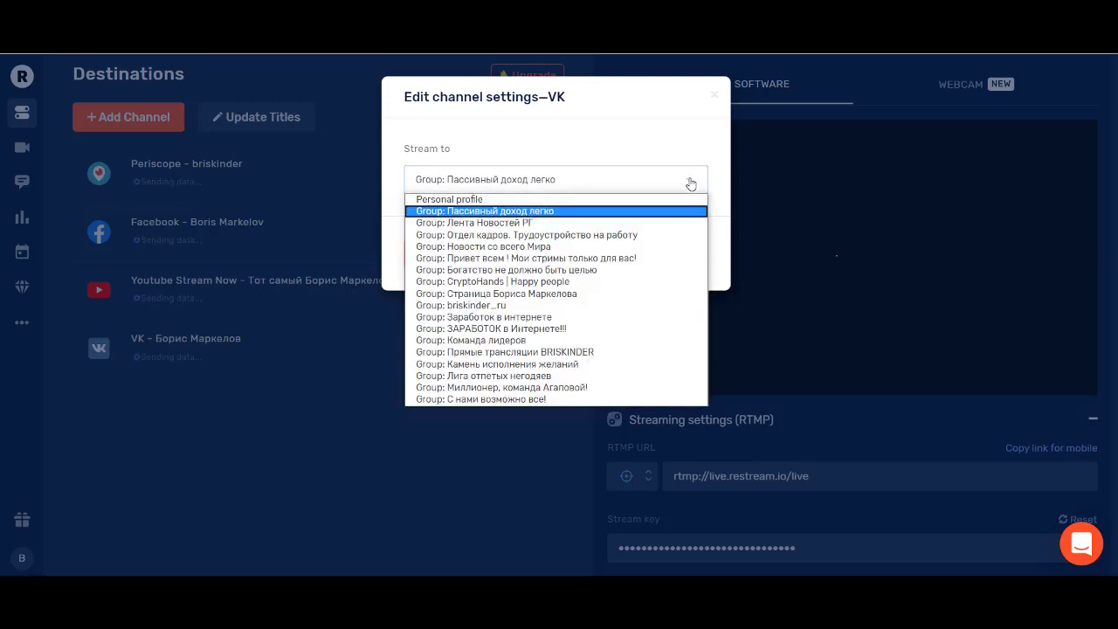
pyautogui.click(560, 201)
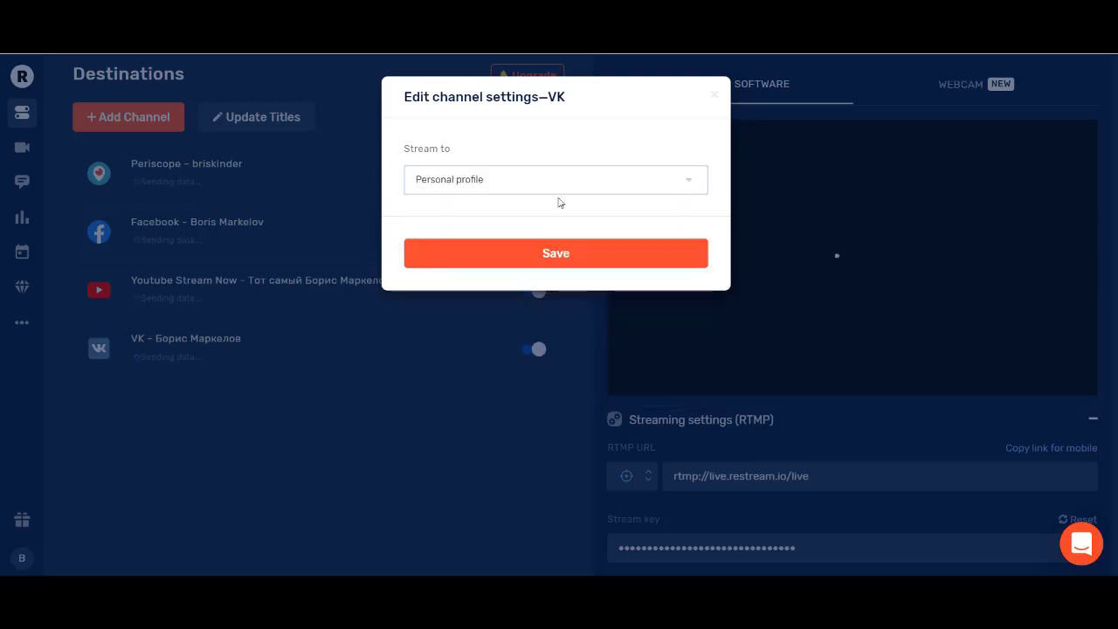
pyautogui.click(552, 244)
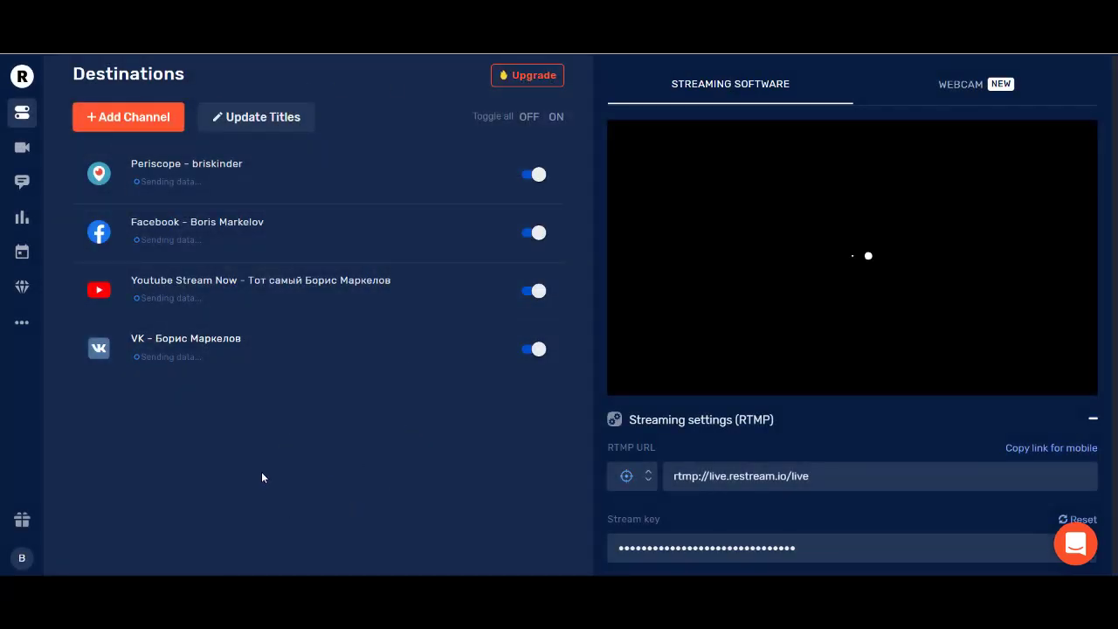
# Switch to OBS and select the custom service (Настраиваемый...) in the broadcasting settings.
pyautogui.hotkey('alt', 'Tab')
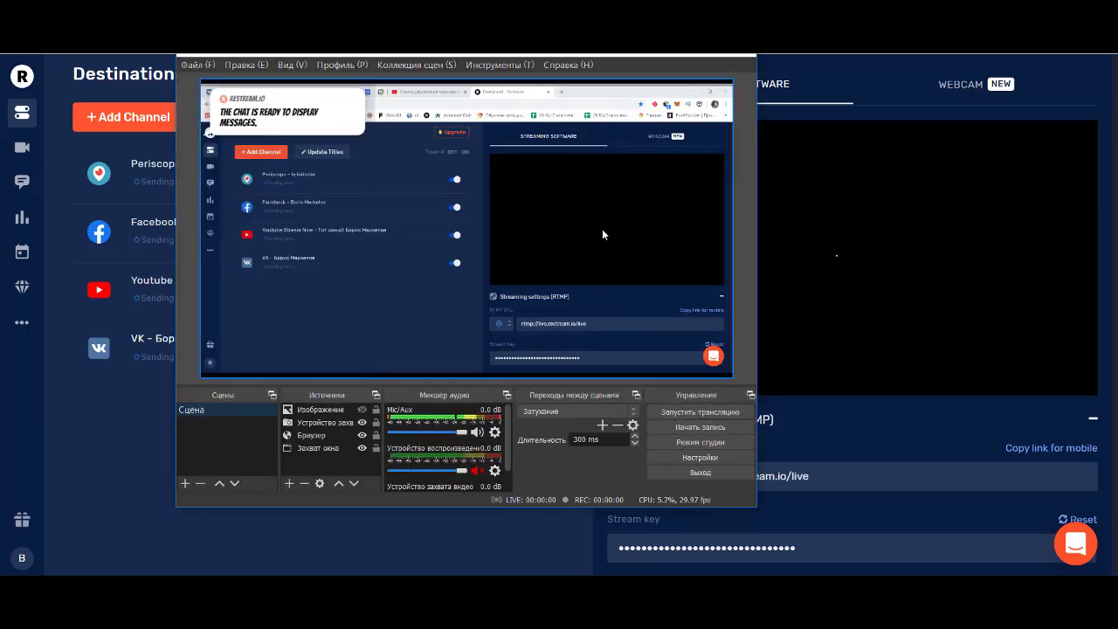
pyautogui.click(699, 457)
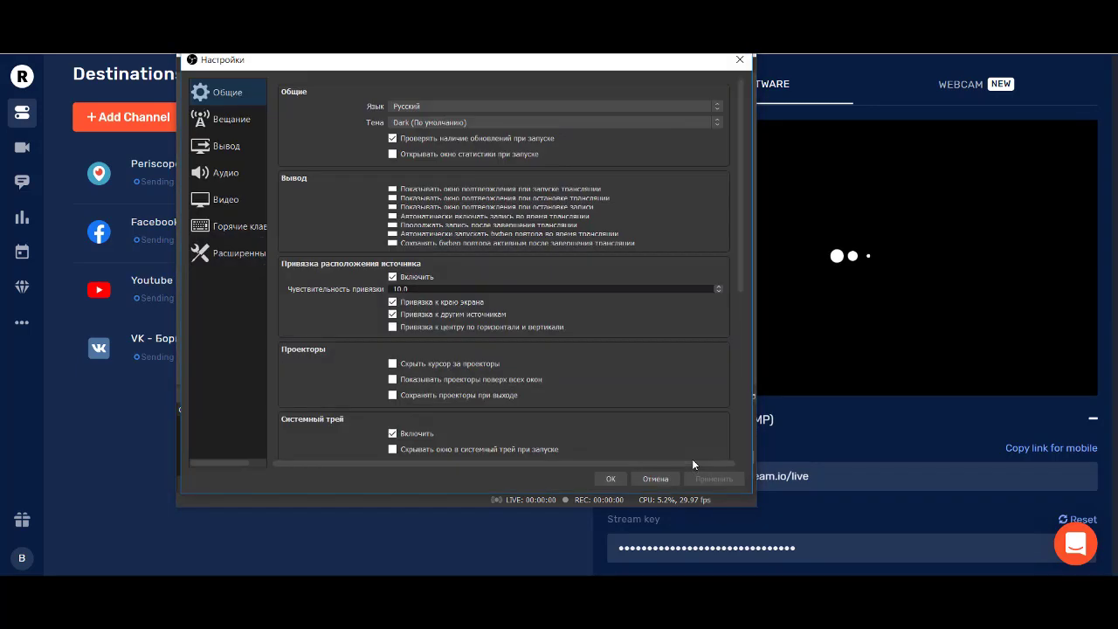
pyautogui.click(225, 120)
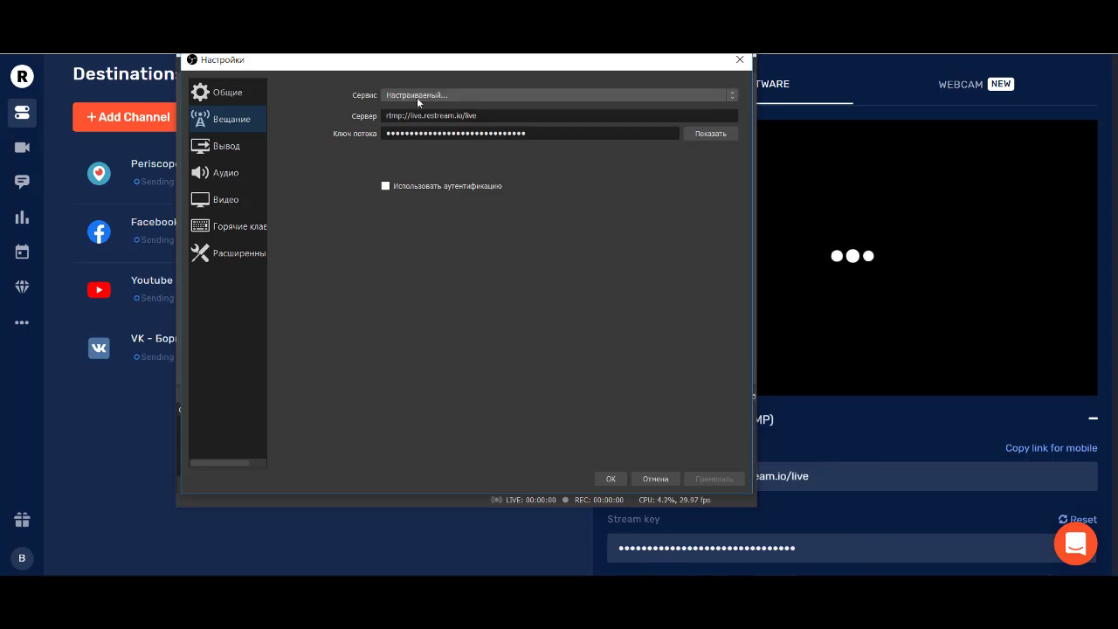
pyautogui.click(734, 94)
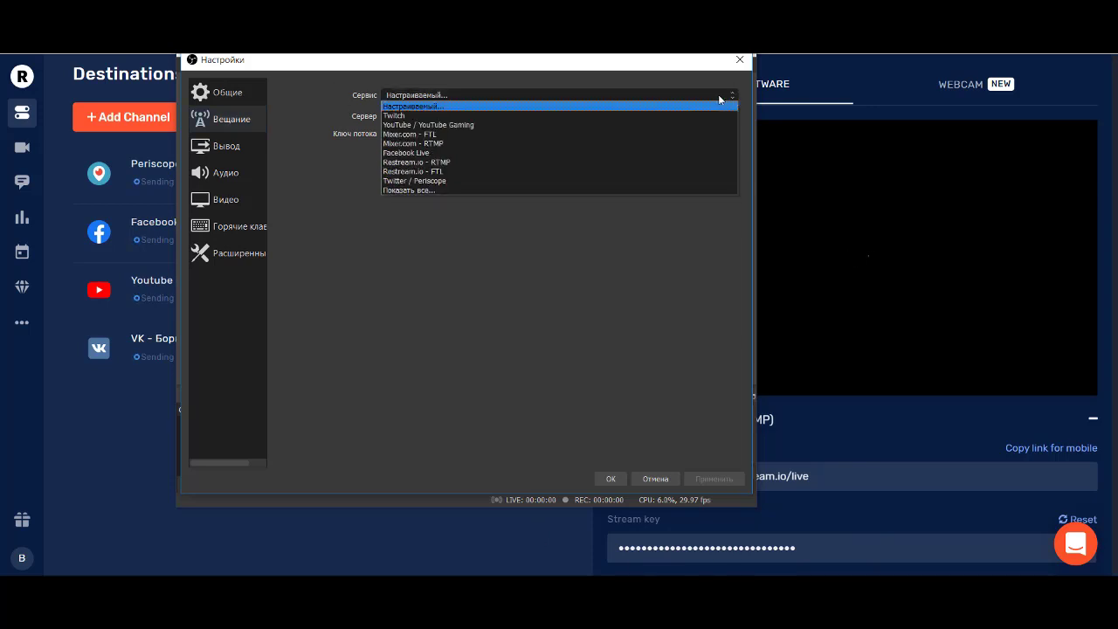
pyautogui.click(516, 106)
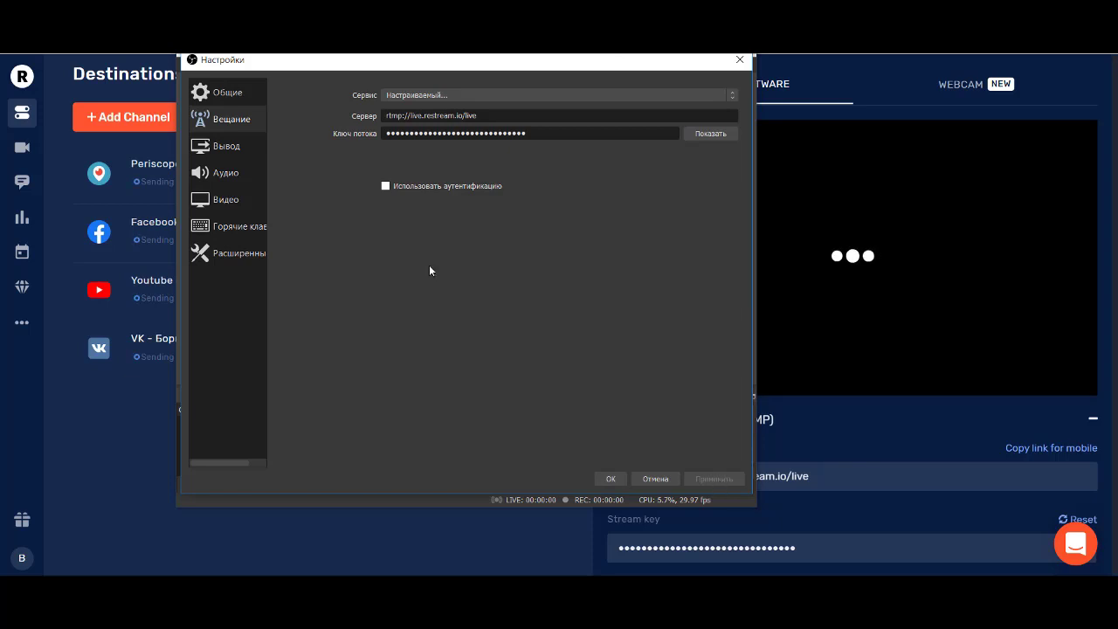
# Set the rescaled streaming output resolution to 1280x720 in the output settings.
pyautogui.click(224, 148)
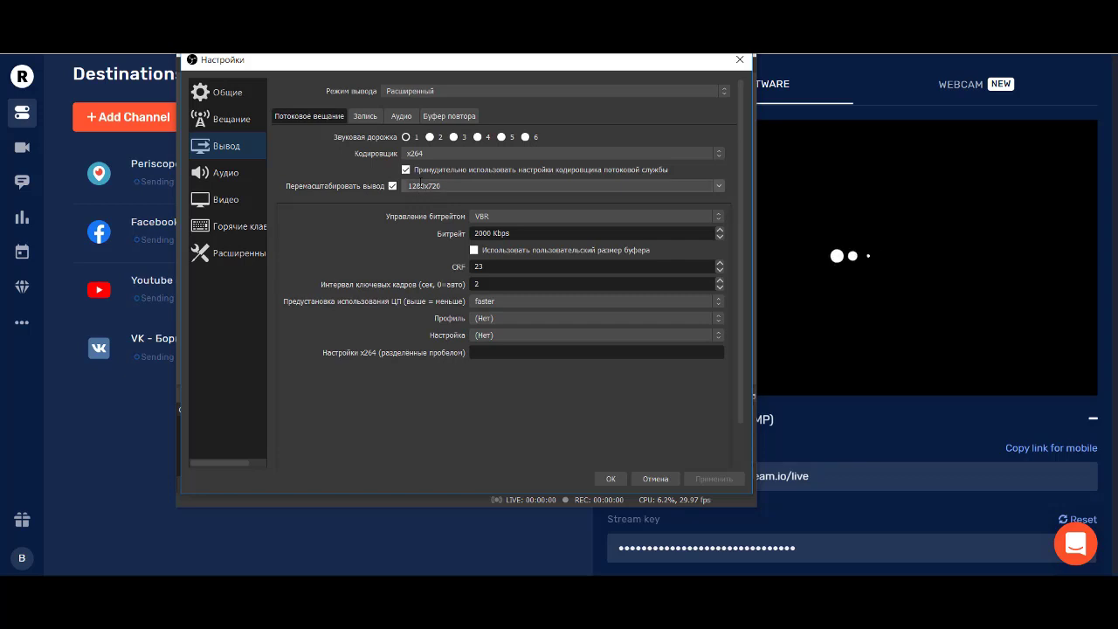
pyautogui.click(720, 185)
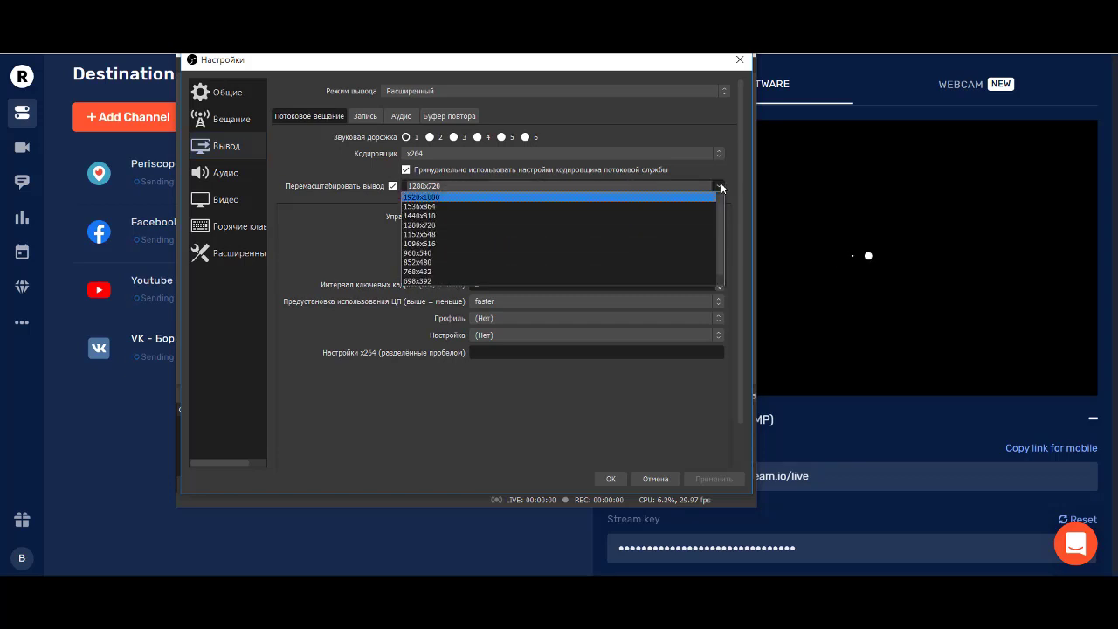
pyautogui.click(510, 195)
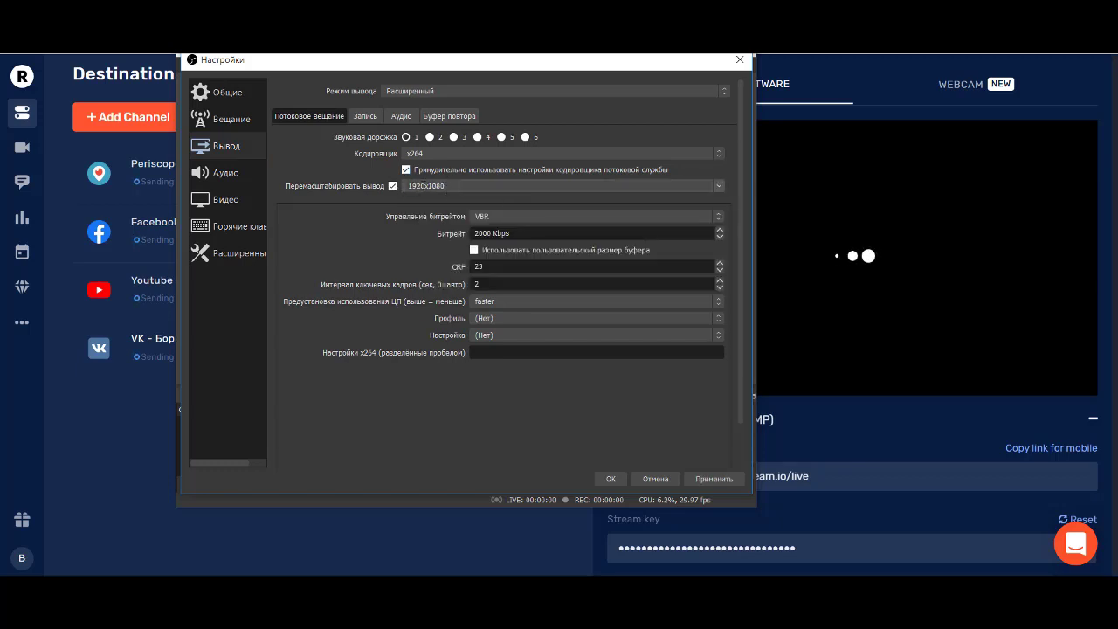
pyautogui.click(720, 188)
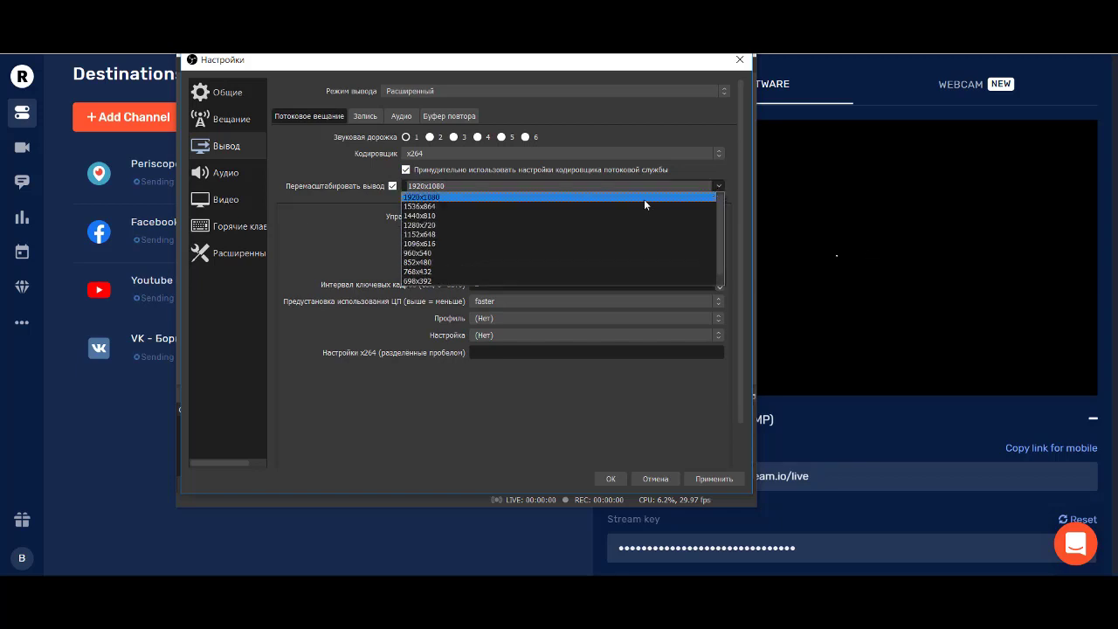
pyautogui.click(548, 225)
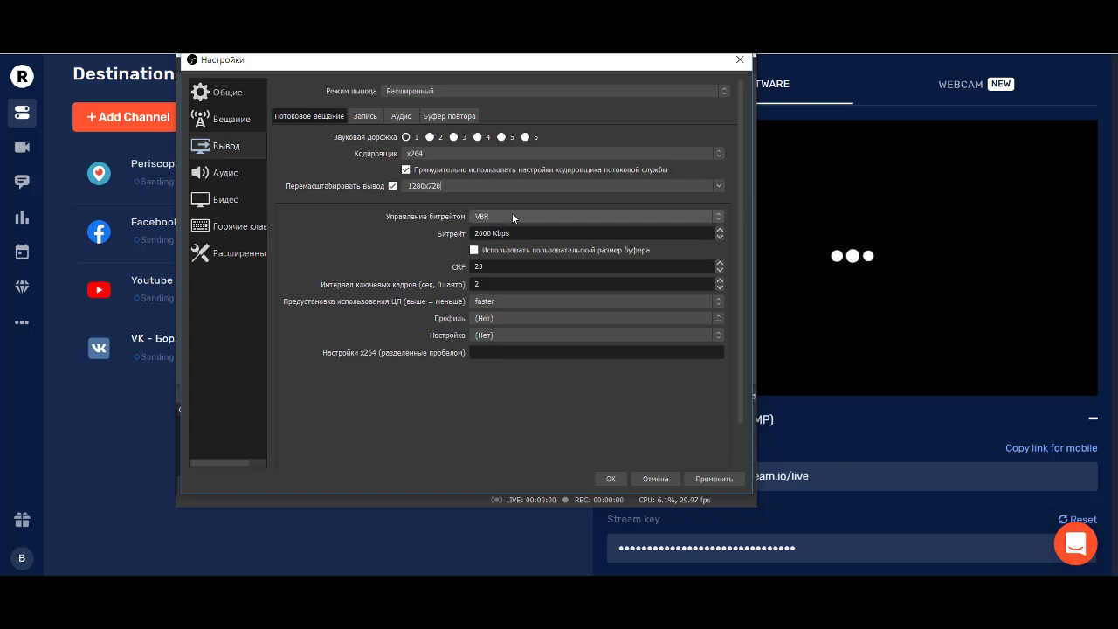
# Select VBR bitrate control and the faster CPU usage preset for the stream encoder, and apply the settings.
pyautogui.click(720, 217)
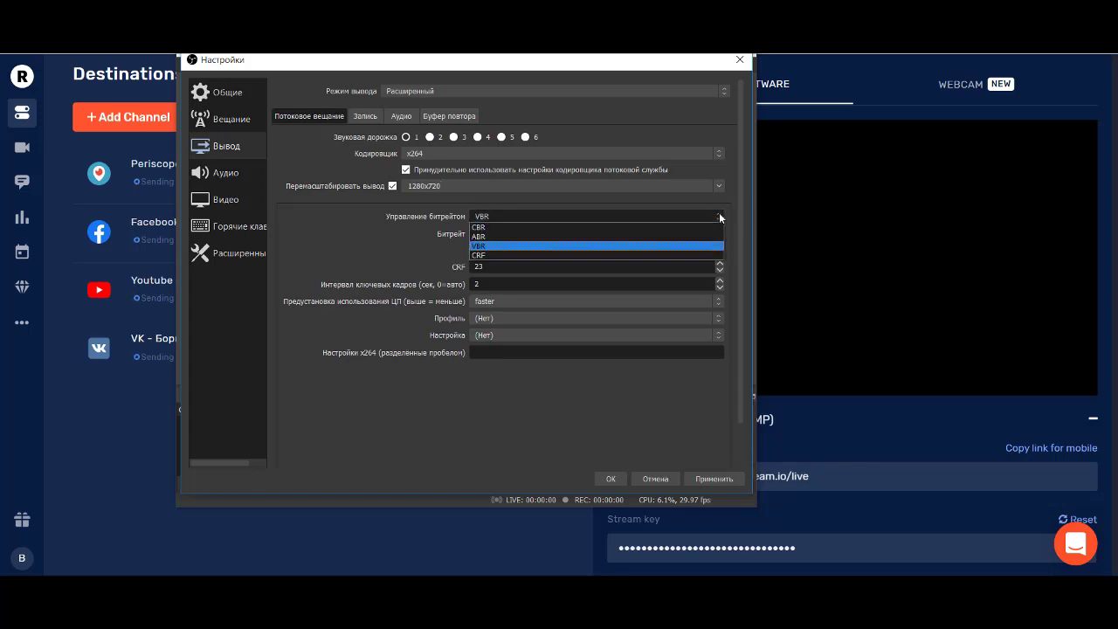
pyautogui.click(662, 247)
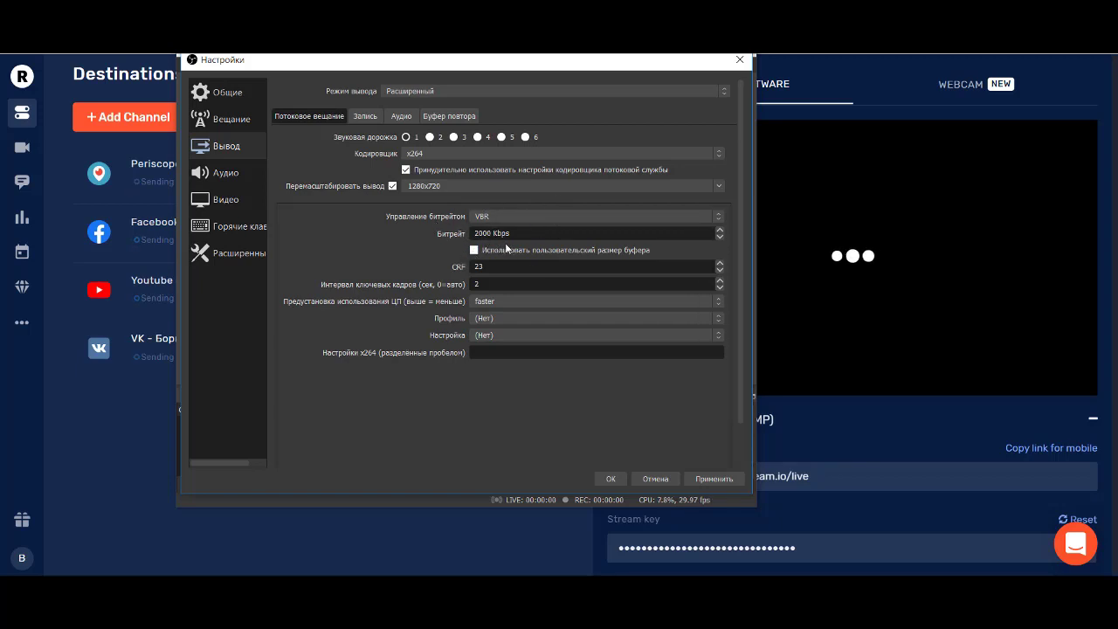
pyautogui.scroll(6, 472, 233)
pyautogui.click(657, 301)
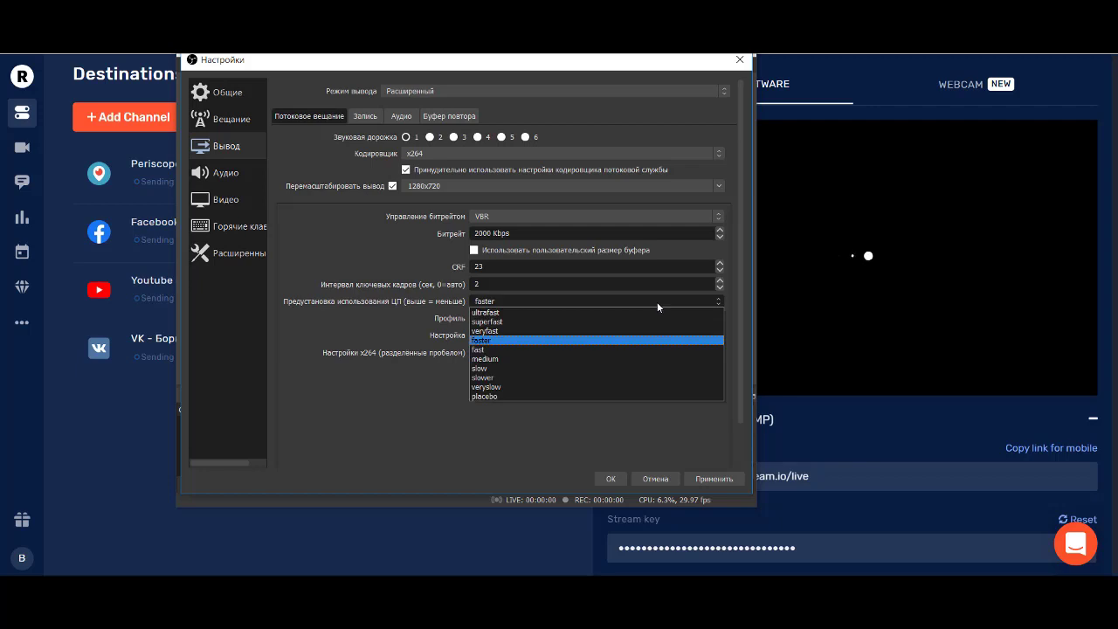
pyautogui.click(586, 342)
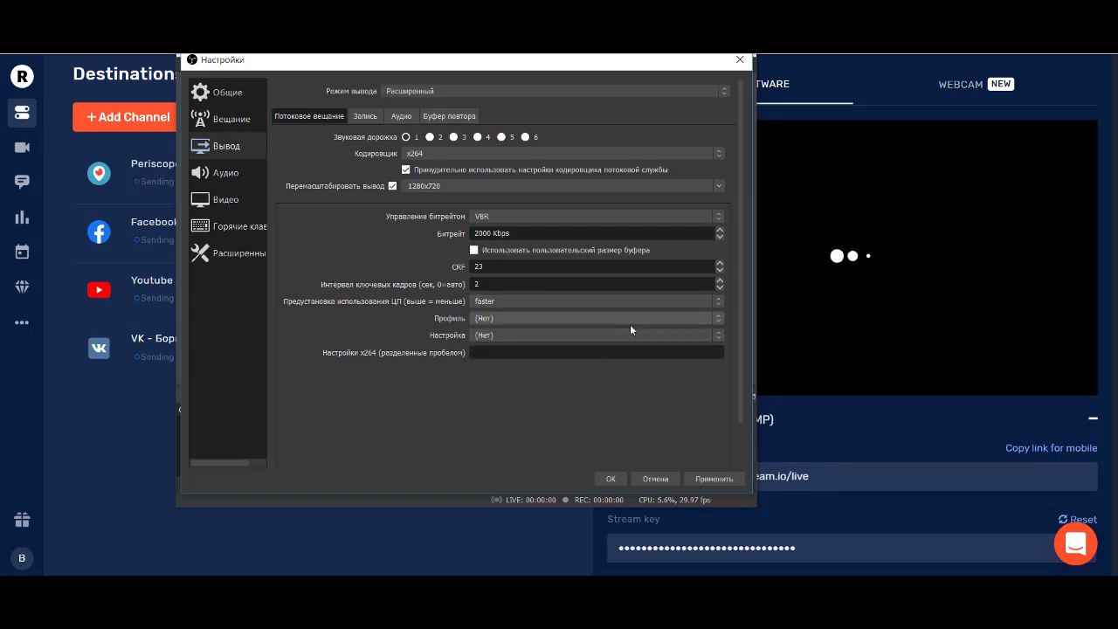
pyautogui.click(711, 478)
pyautogui.click(711, 480)
pyautogui.click(609, 480)
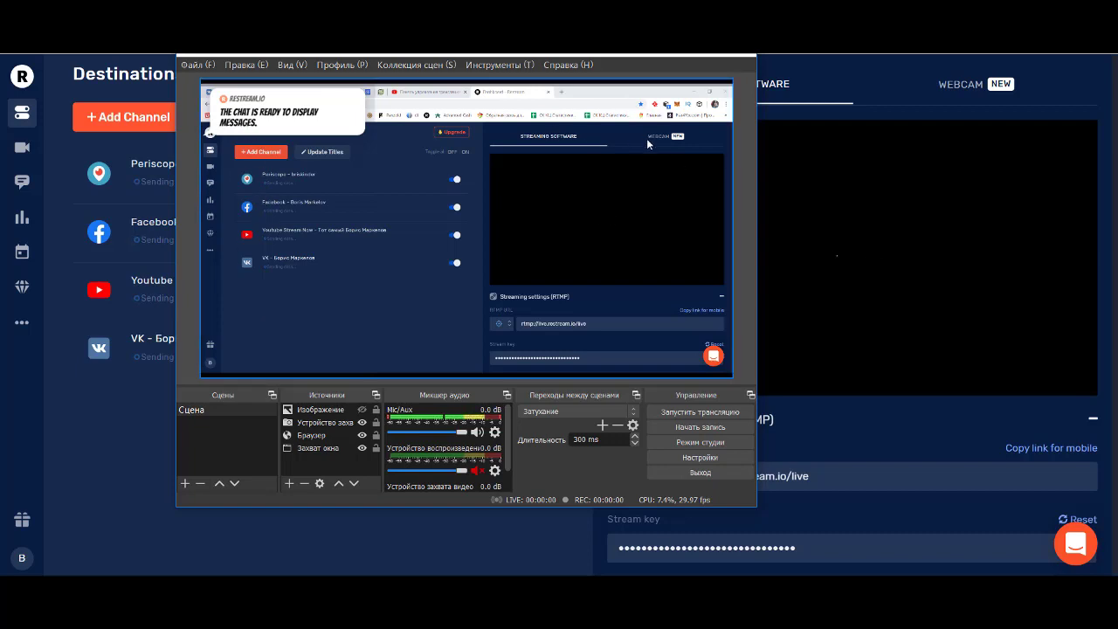
# Examine the YouTube live stream page, including its title, description, privacy options and encoder setup.
pyautogui.click(287, 484)
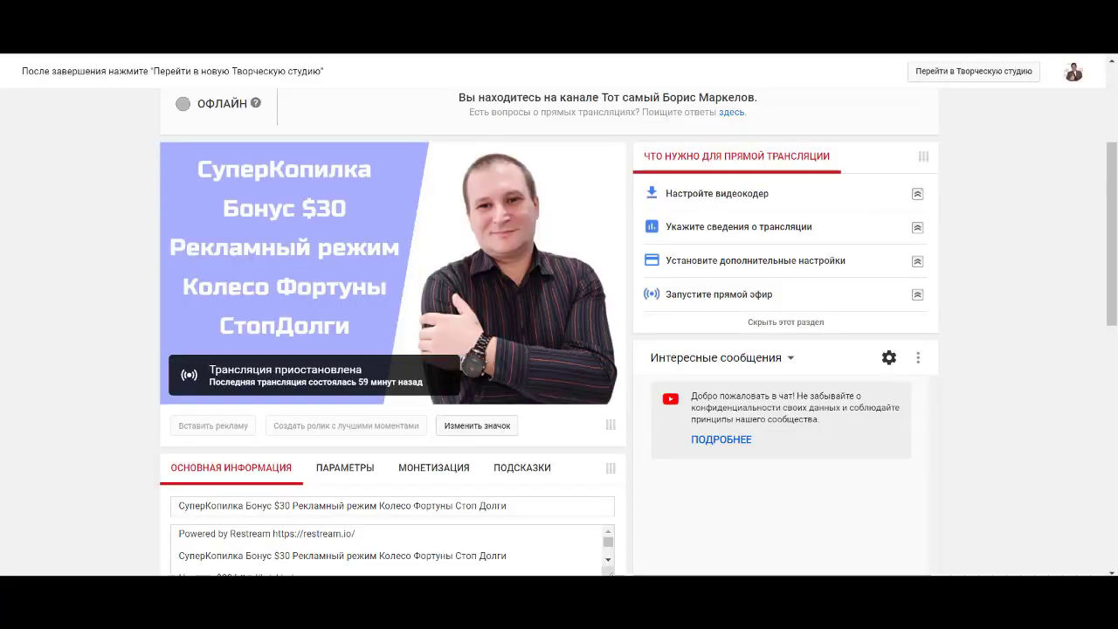
pyautogui.scroll(-2, 82, 394)
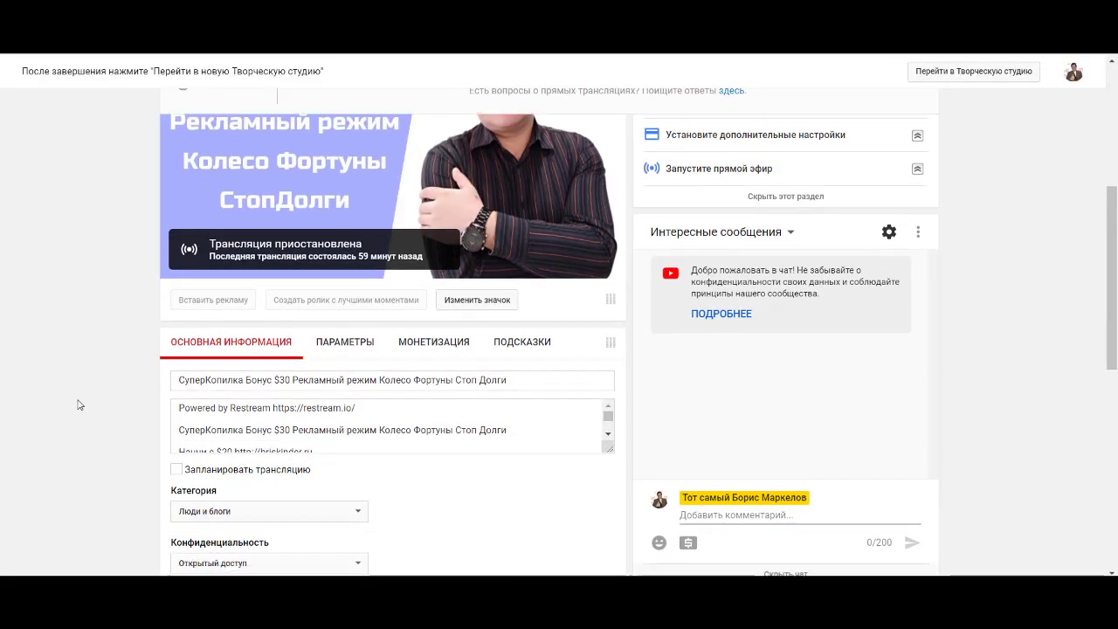
pyautogui.scroll(-4, 77, 405)
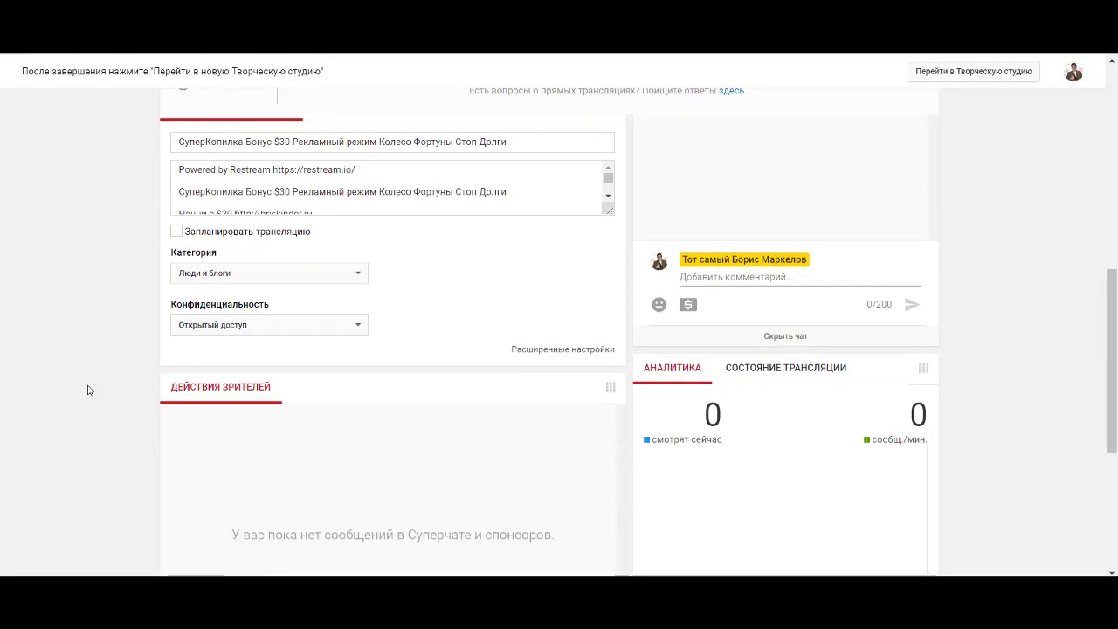
pyautogui.scroll(-5, 87, 391)
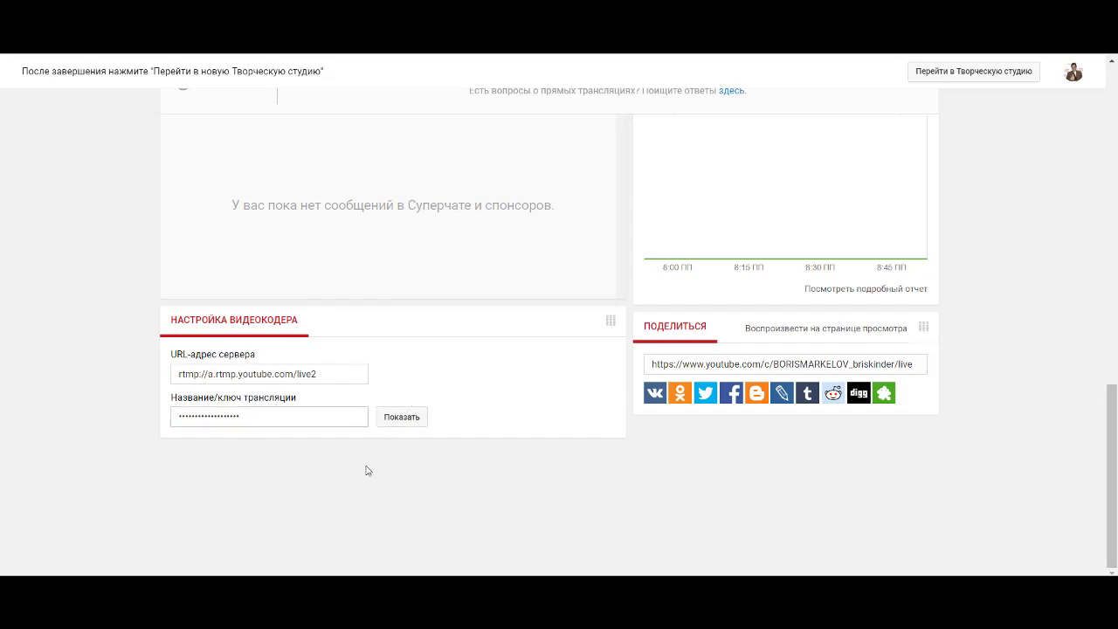
pyautogui.scroll(3, 440, 480)
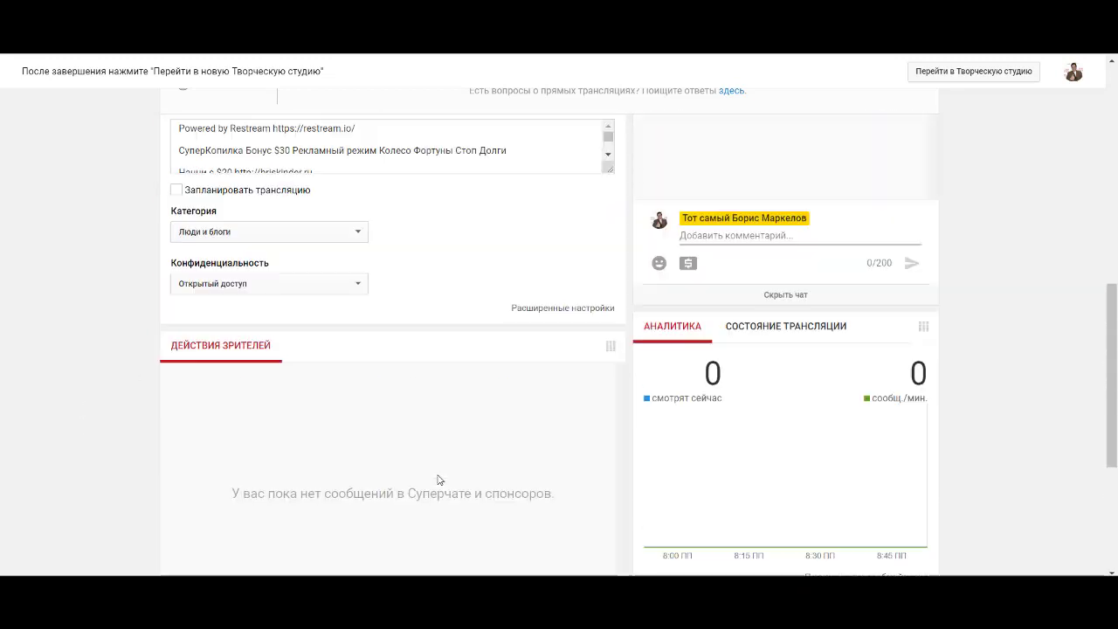
pyautogui.scroll(6, 439, 480)
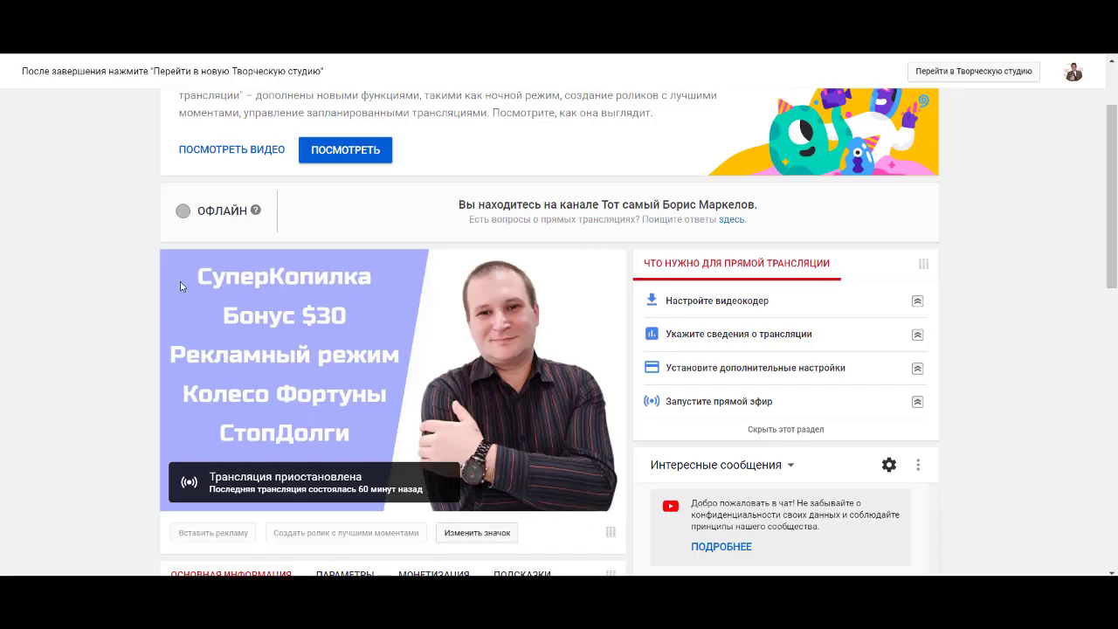
pyautogui.scroll(-1, 439, 350)
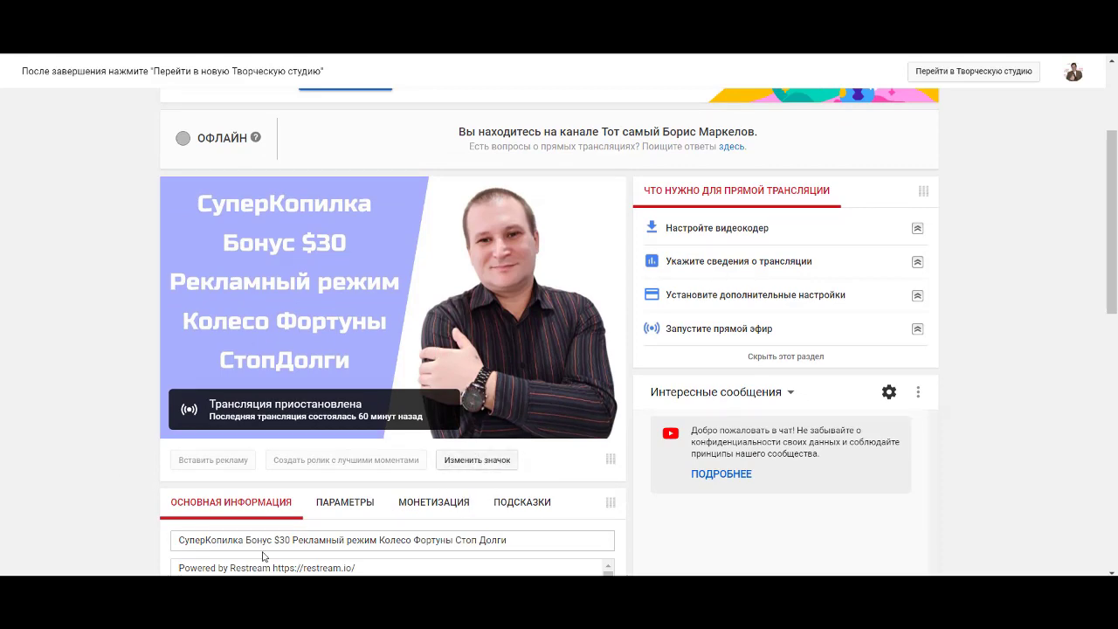
pyautogui.scroll(-4, 206, 288)
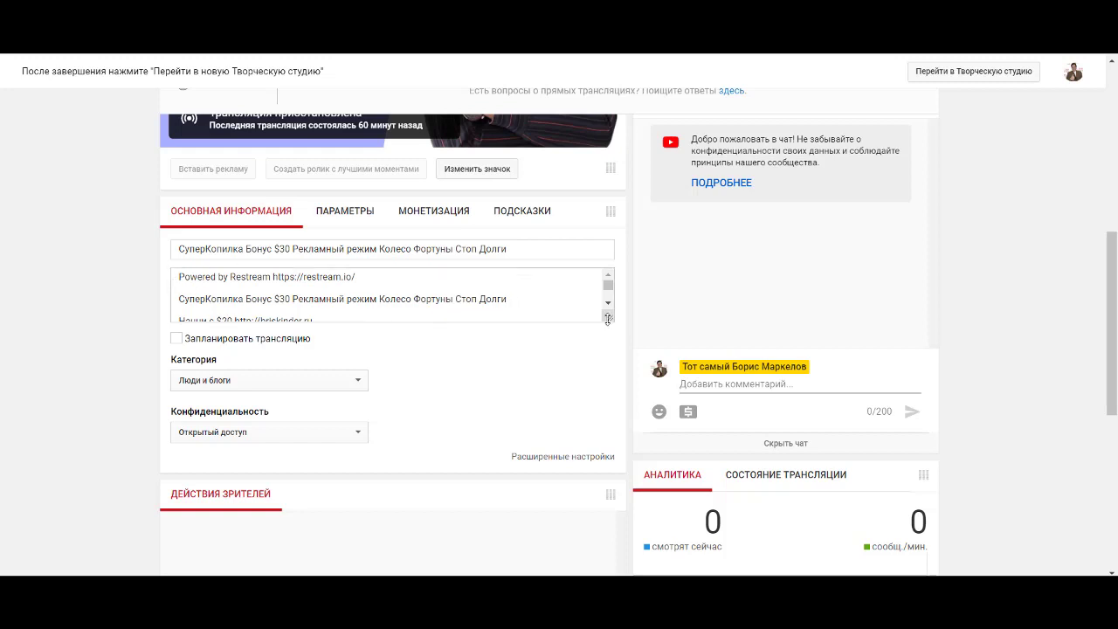
pyautogui.click(608, 306)
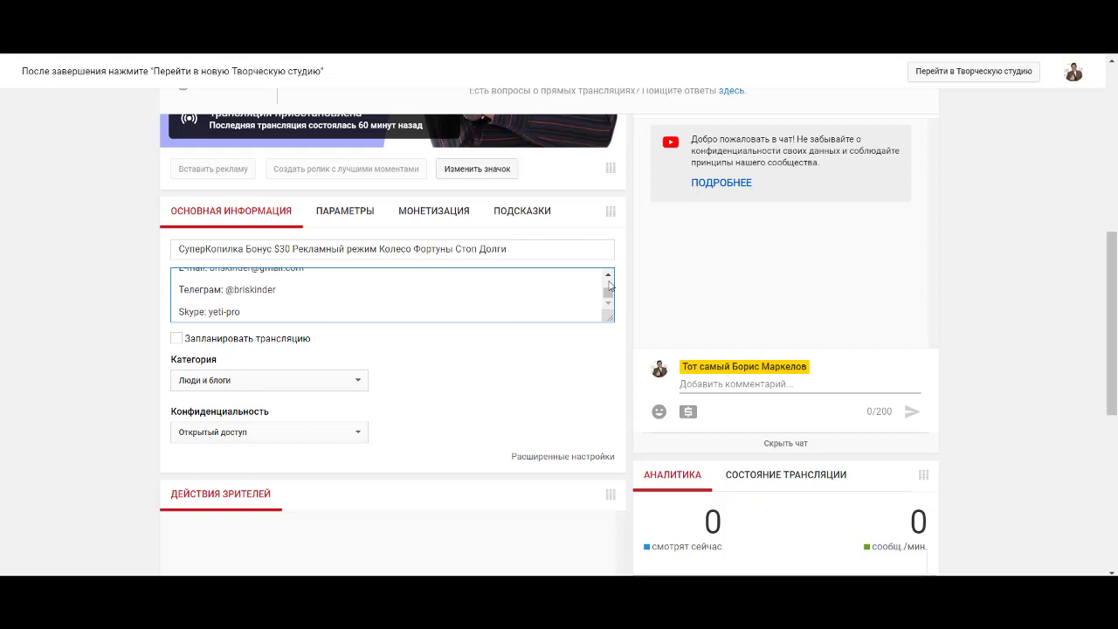
pyautogui.click(608, 275)
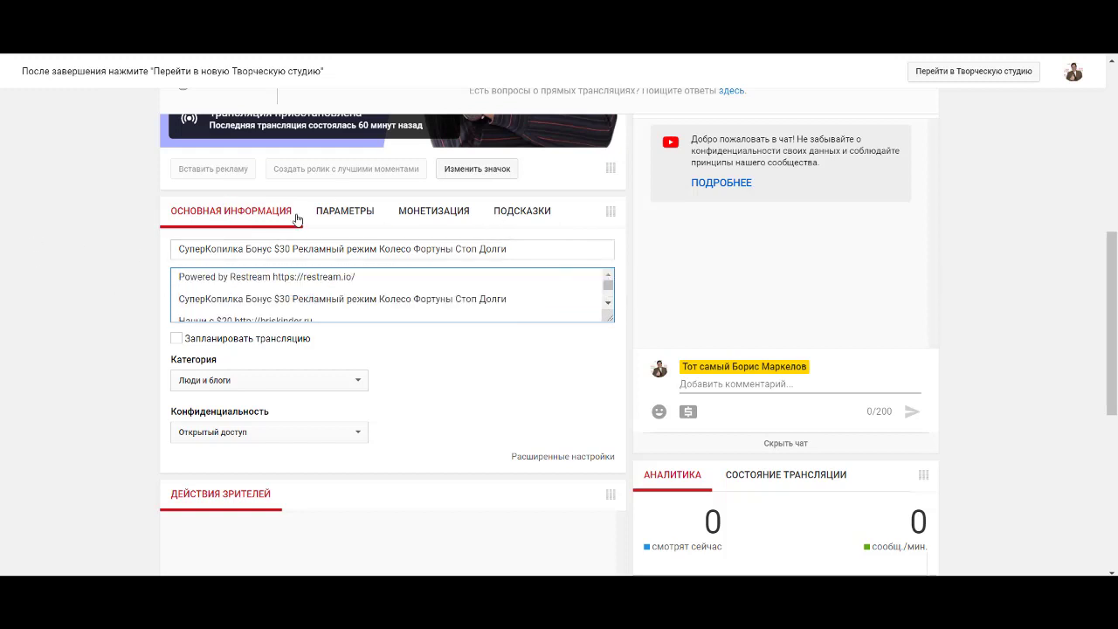
# Return to Restream, open the stream titles page and review the titles of all connected destinations.
pyautogui.hotkey('ctrl', 'Tab')
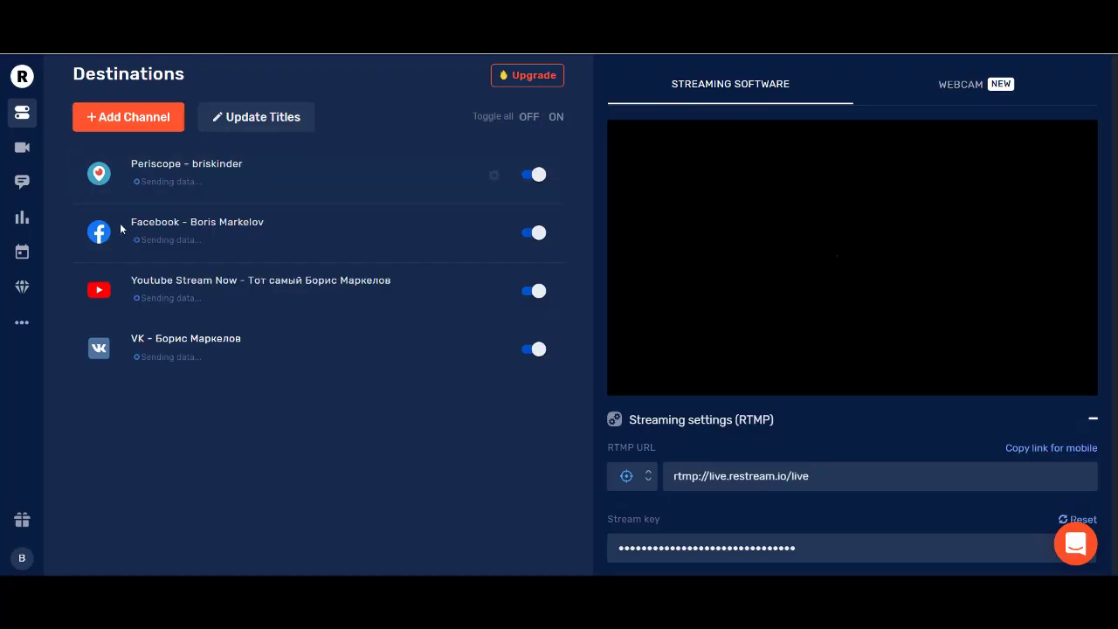
pyautogui.click(249, 120)
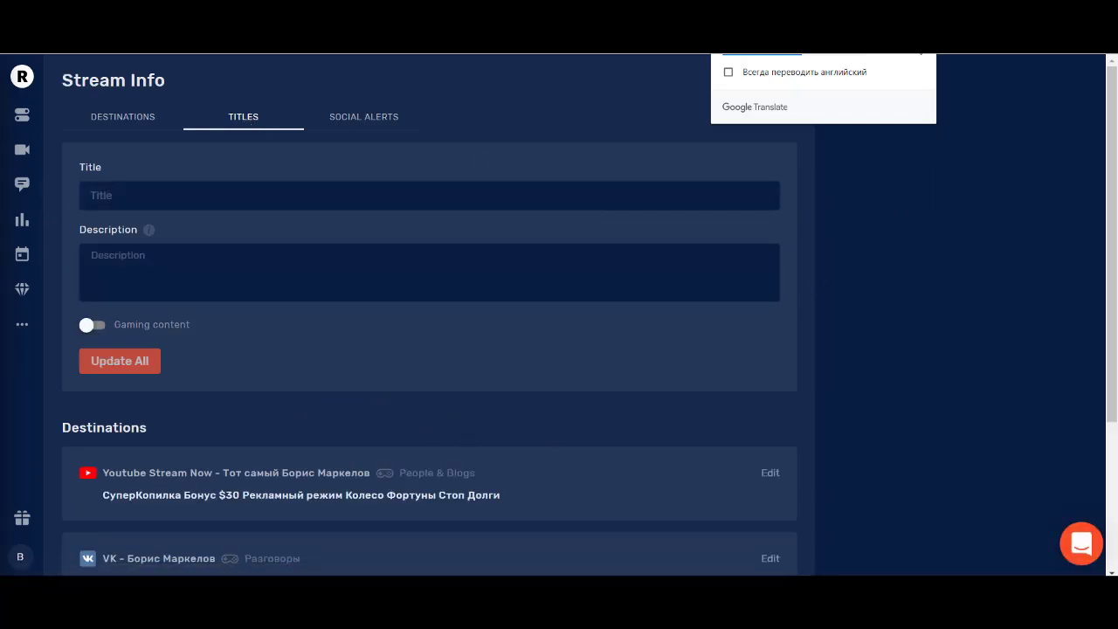
pyautogui.click(920, 54)
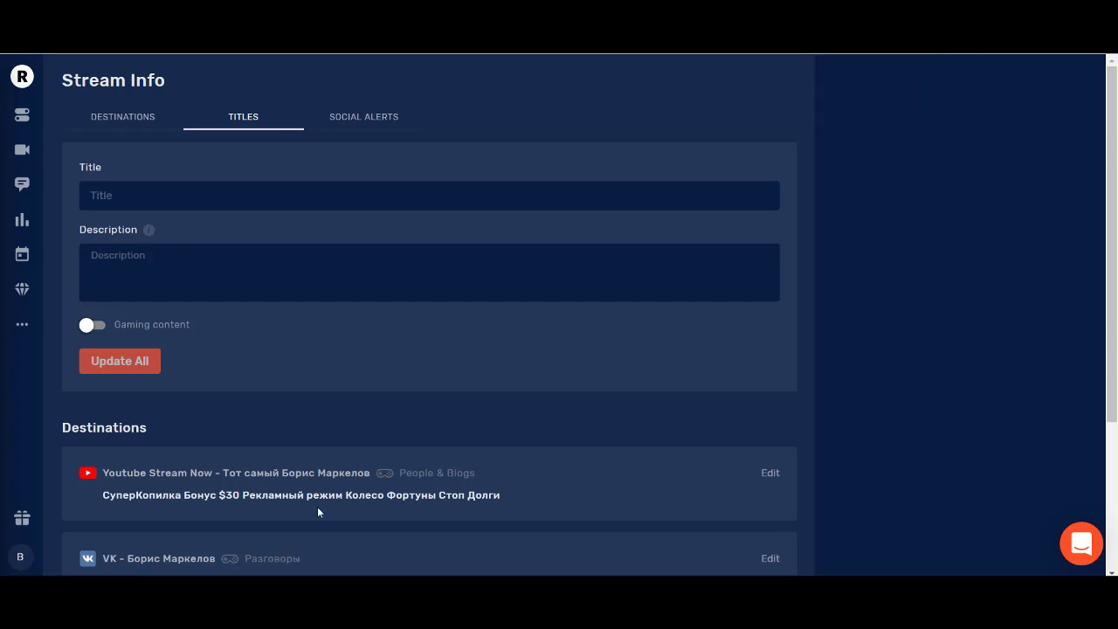
pyautogui.scroll(-3, 246, 384)
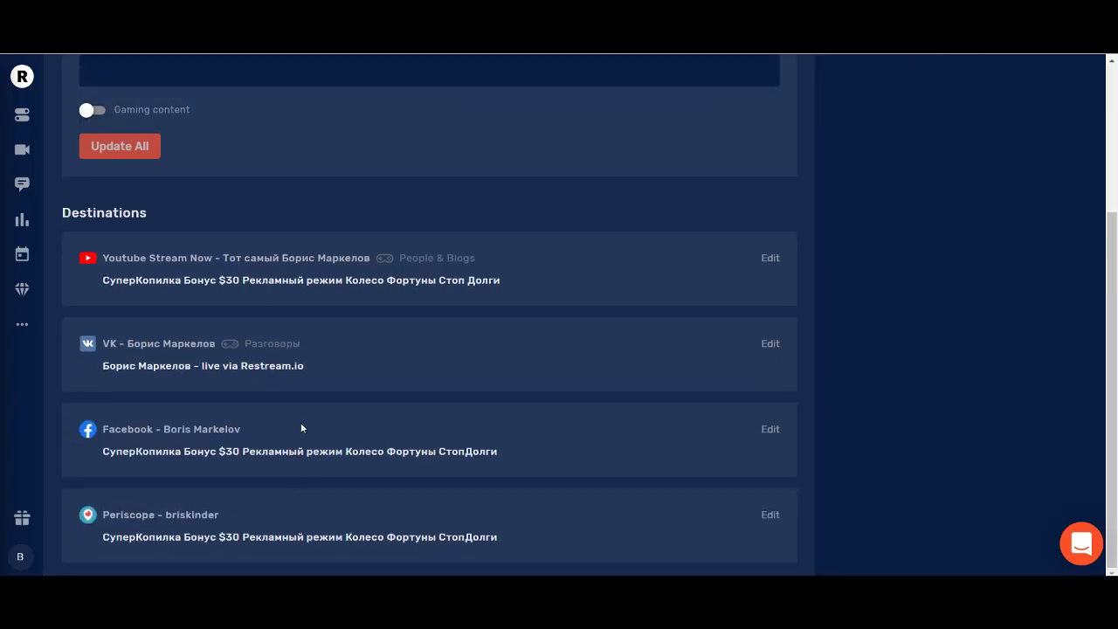
pyautogui.scroll(3, 116, 286)
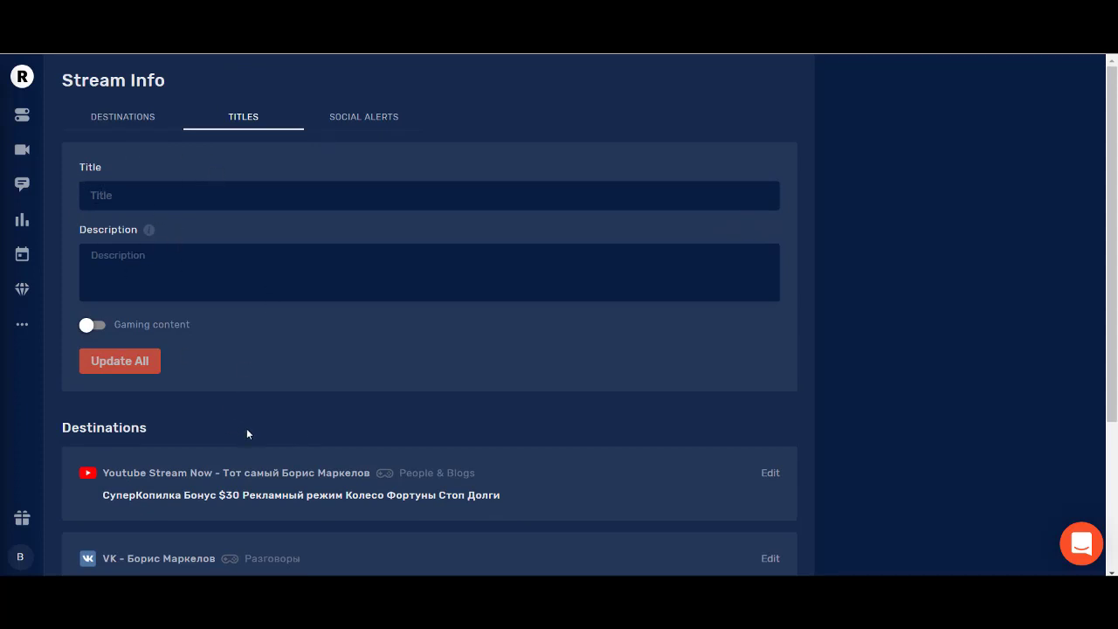
# Review the destination titles, and in the social alerts set Facebook to post to the YouTube Briskinder RU page.
pyautogui.scroll(-1, 253, 437)
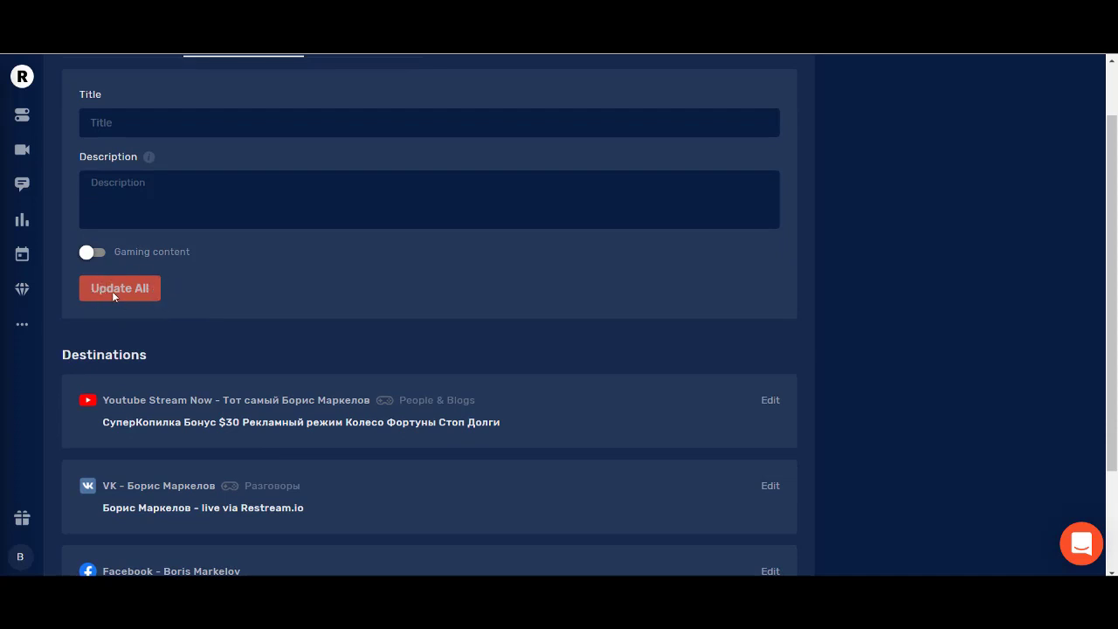
pyautogui.scroll(-2, 428, 349)
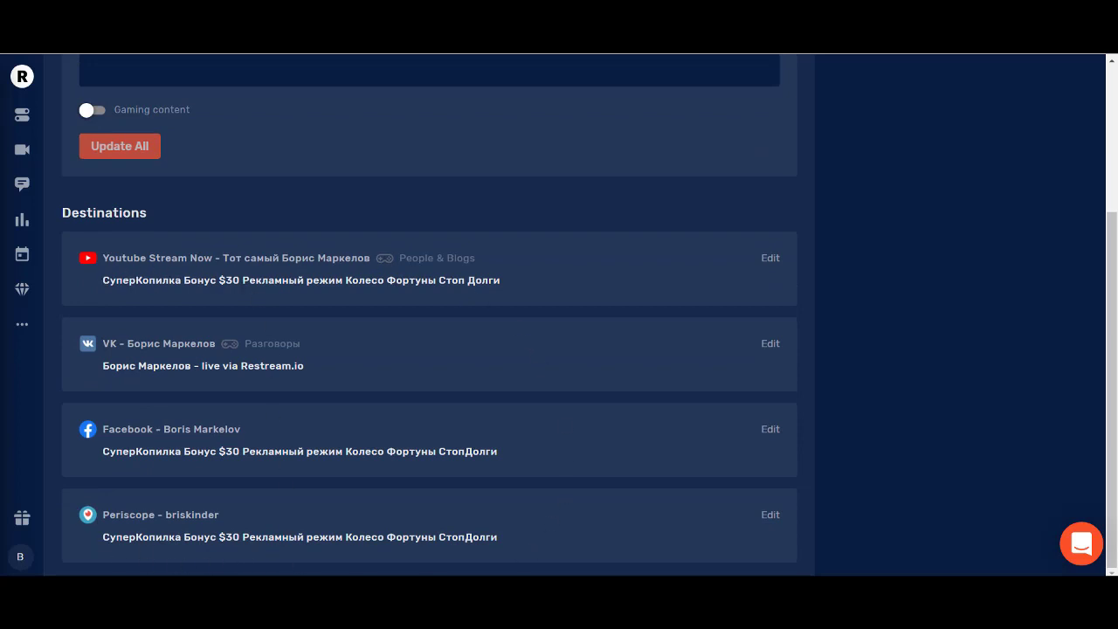
pyautogui.scroll(3, 293, 367)
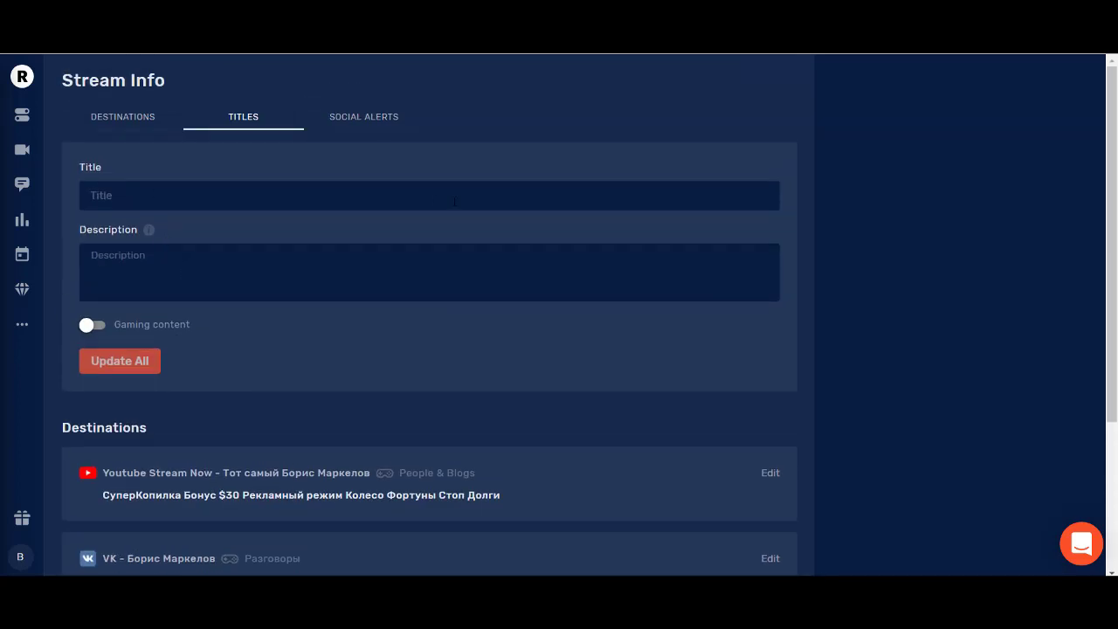
pyautogui.click(354, 120)
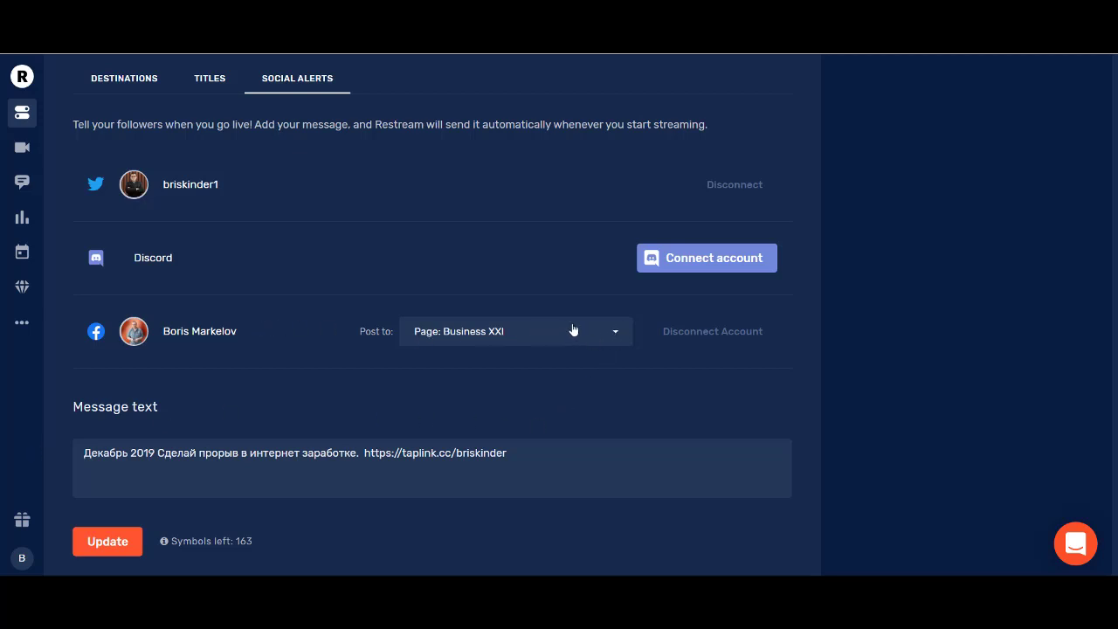
pyautogui.click(615, 333)
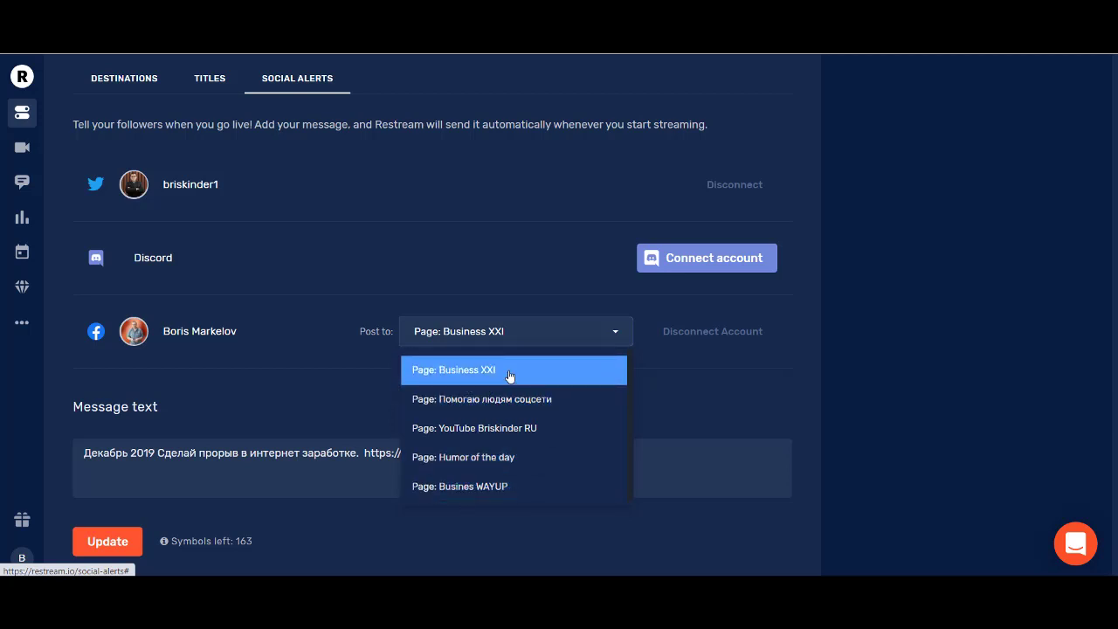
pyautogui.click(503, 428)
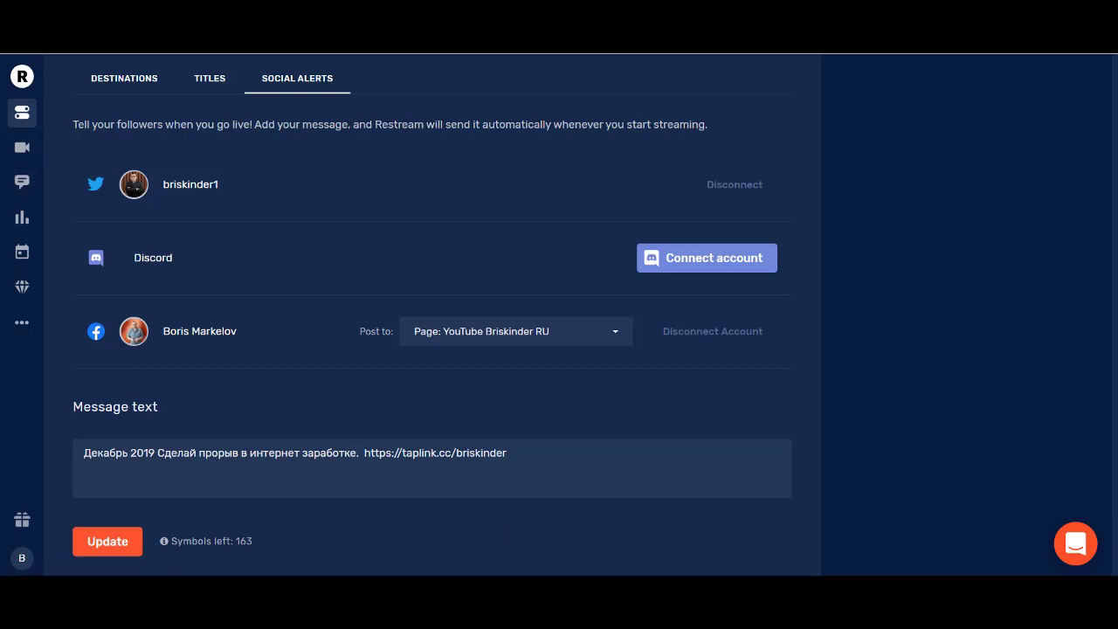
pyautogui.hotkey('alt', 'Tab')
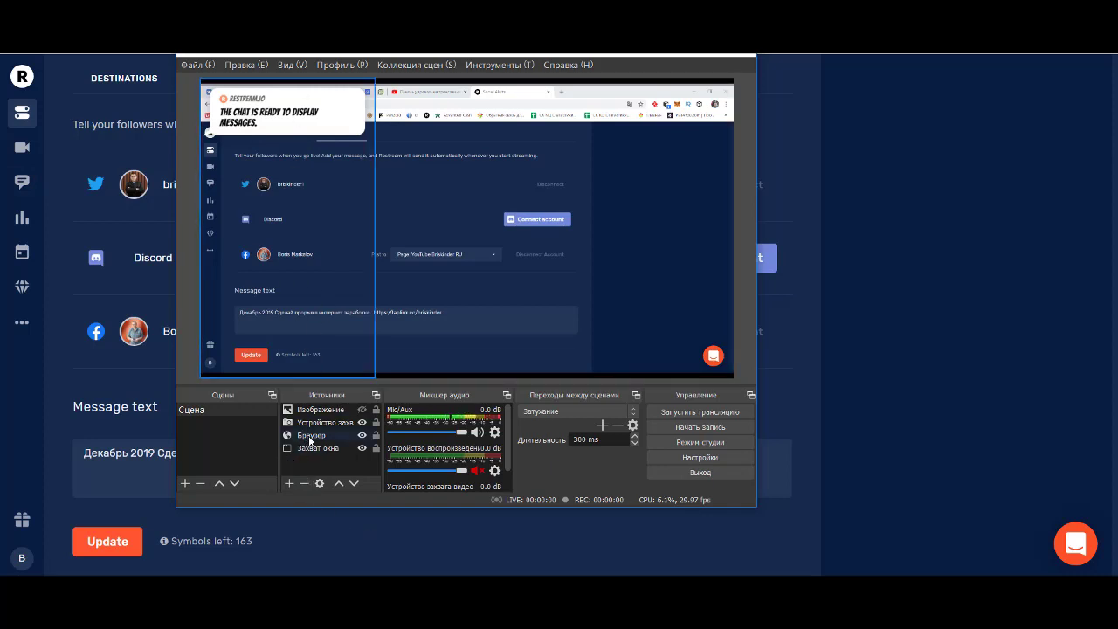
pyautogui.click(289, 483)
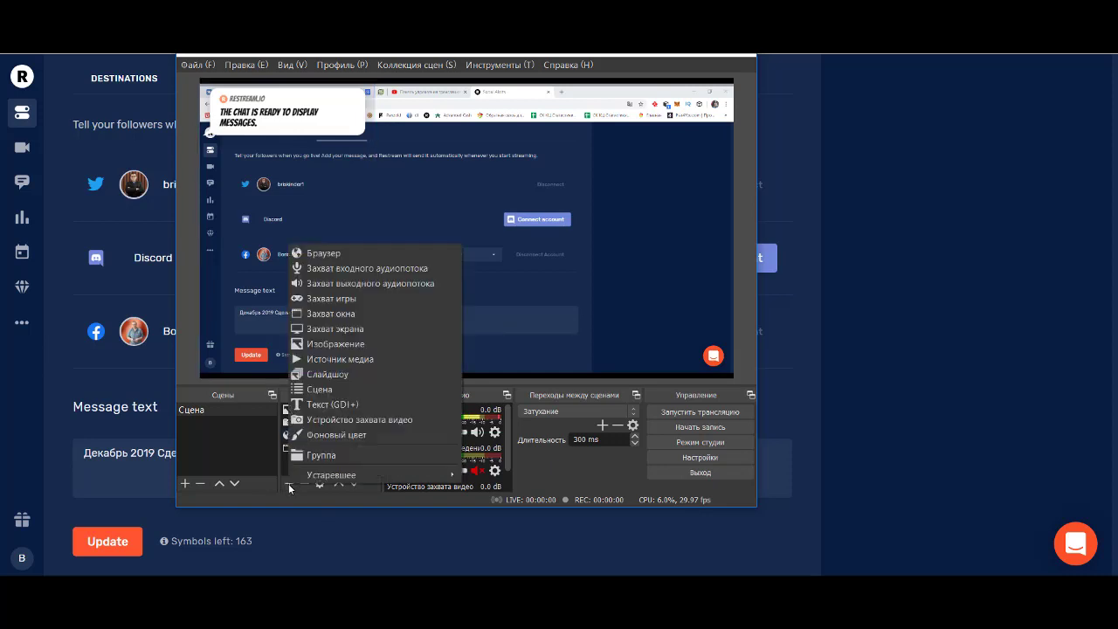
pyautogui.click(328, 253)
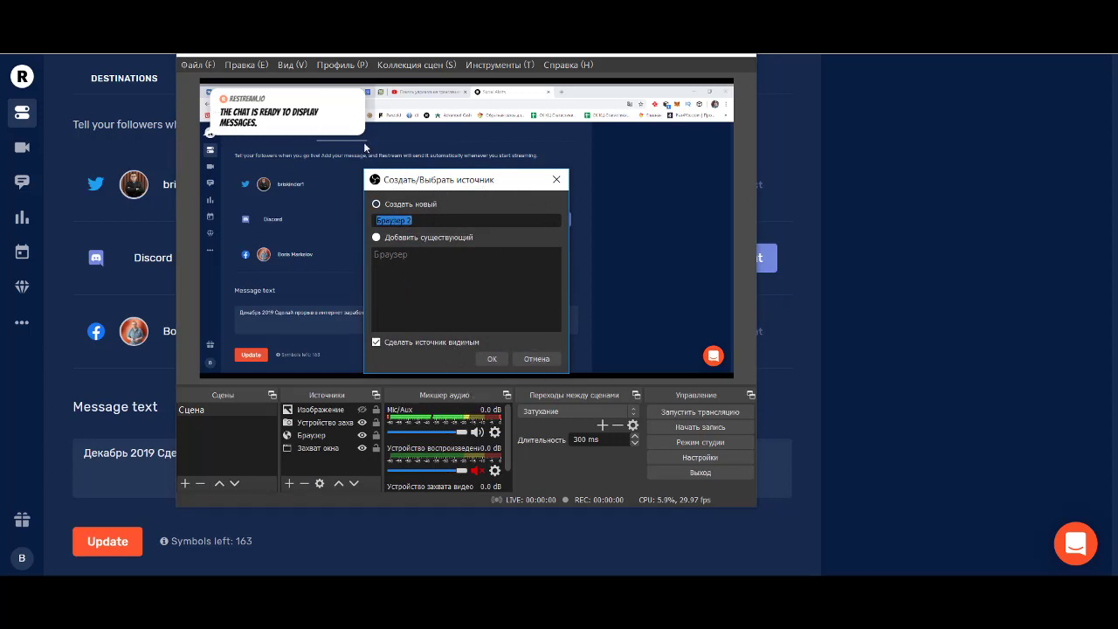
pyautogui.click(536, 358)
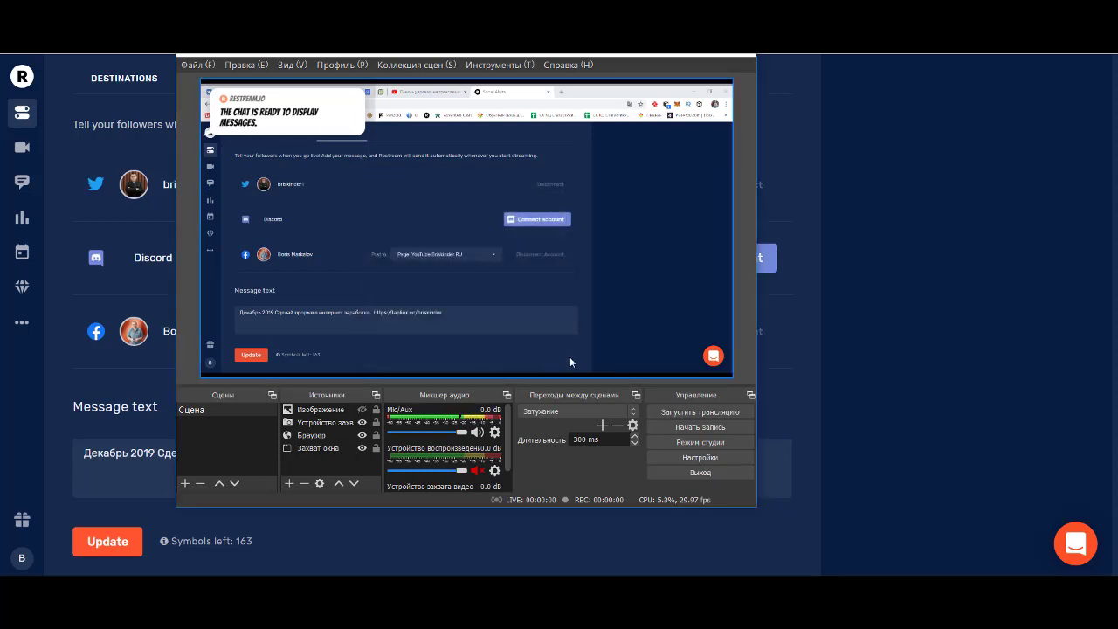
pyautogui.hotkey('alt', 'Tab')
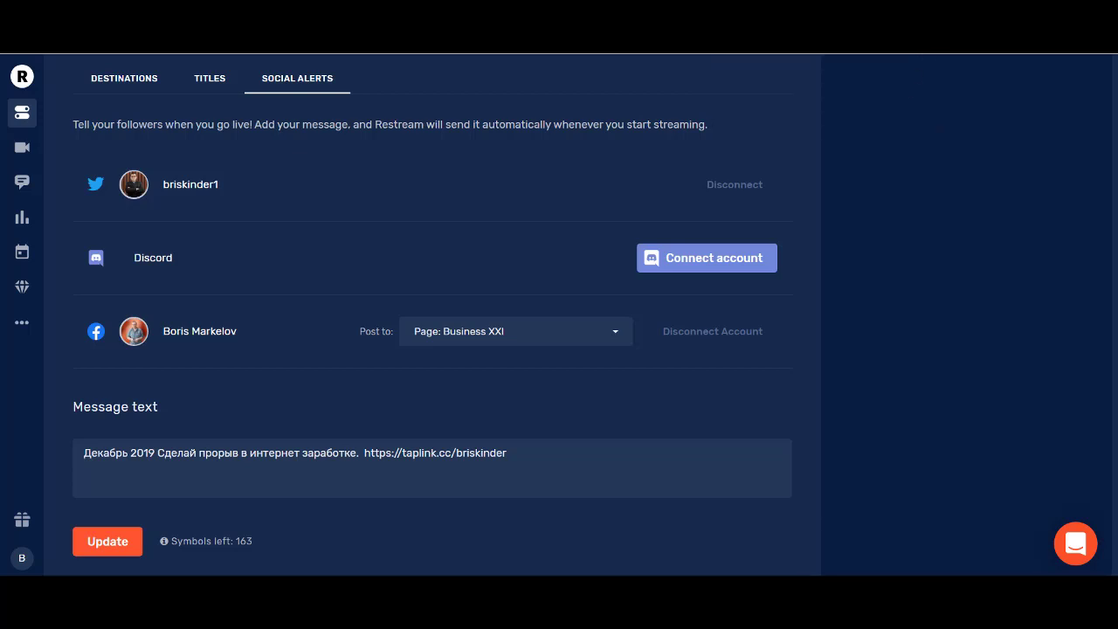
pyautogui.hotkey('alt', 'Tab')
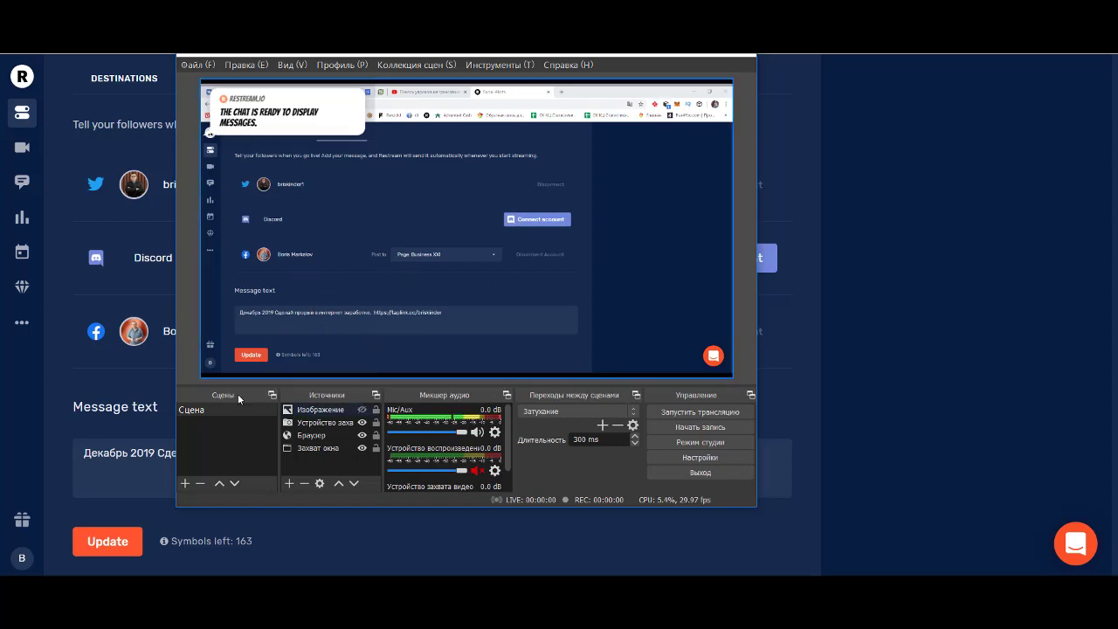
pyautogui.click(326, 206)
pyautogui.click(594, 73)
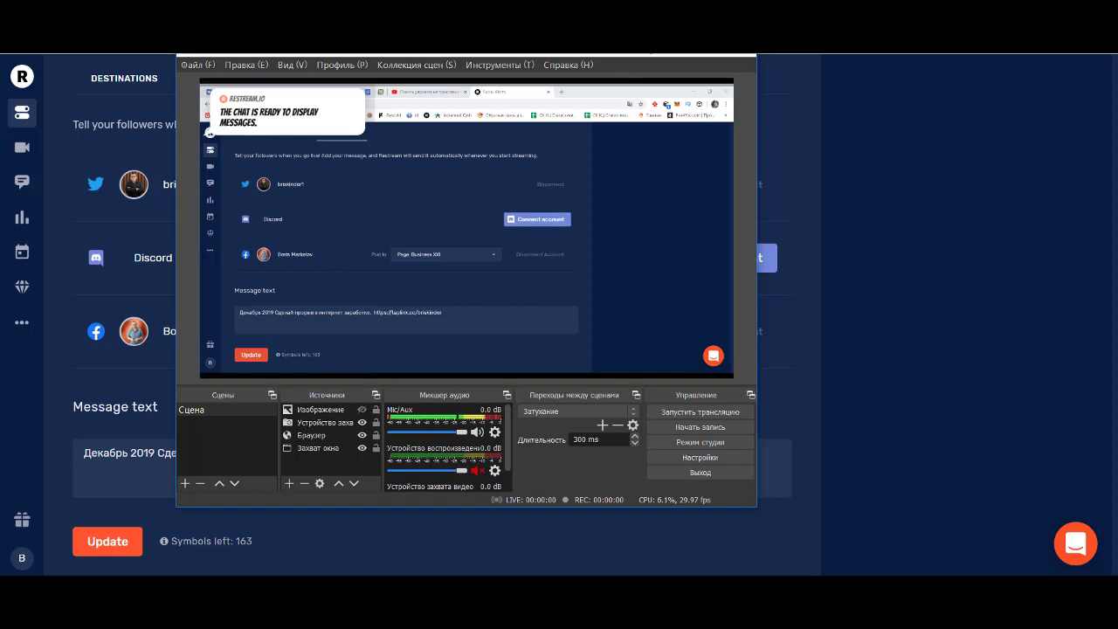
pyautogui.click(675, 54)
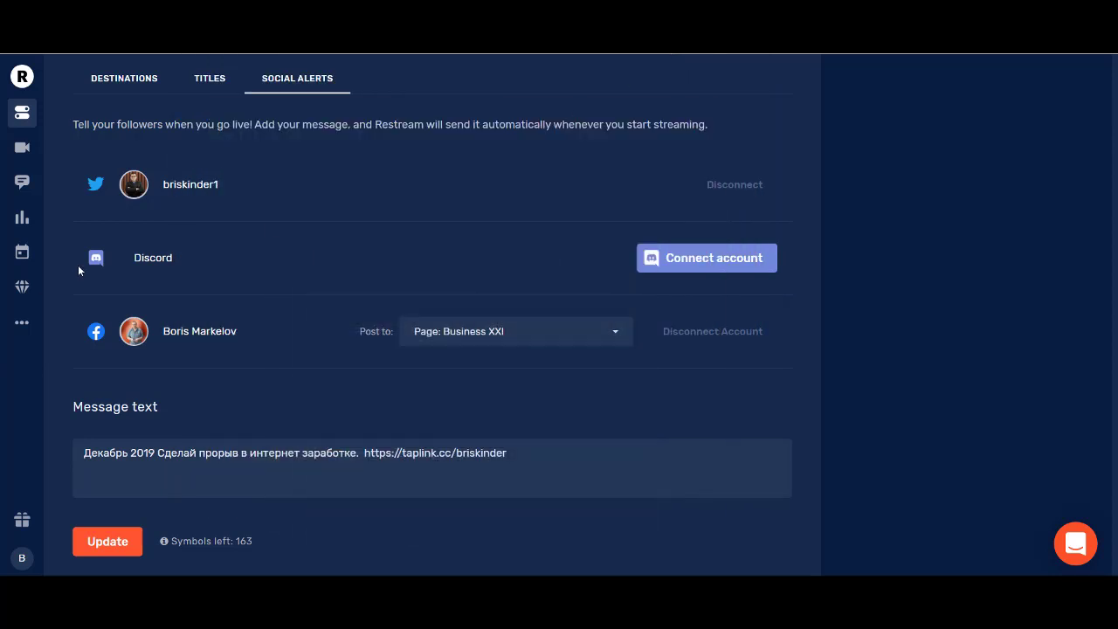
# Open the Restream Chat page with its stream embed URL, and bring up, reposition and close the OBS window.
pyautogui.click(24, 185)
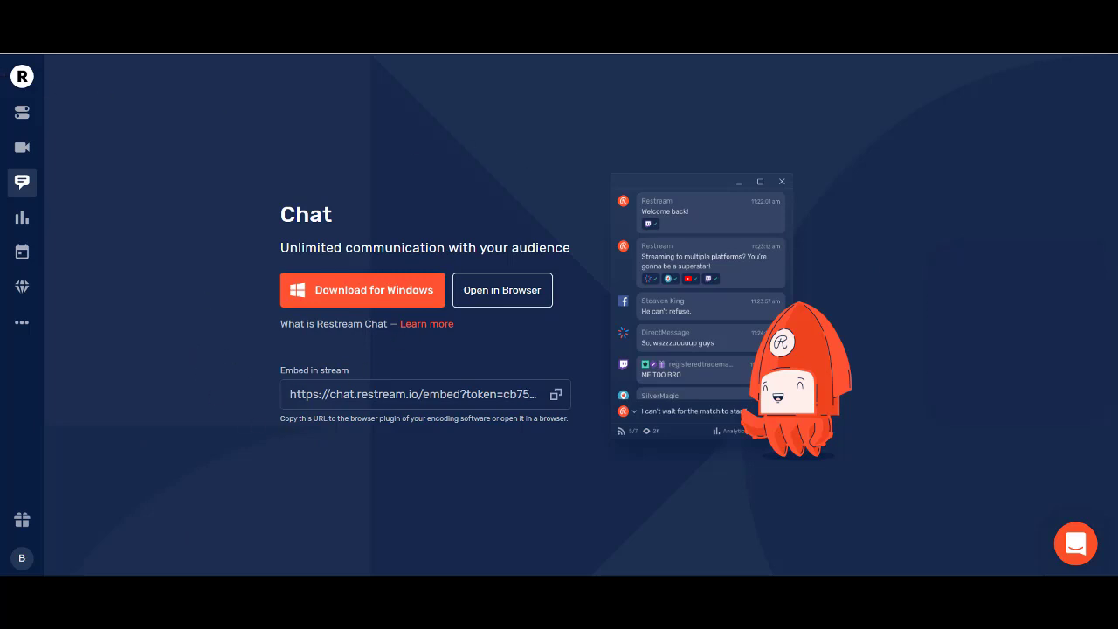
pyautogui.click(453, 537)
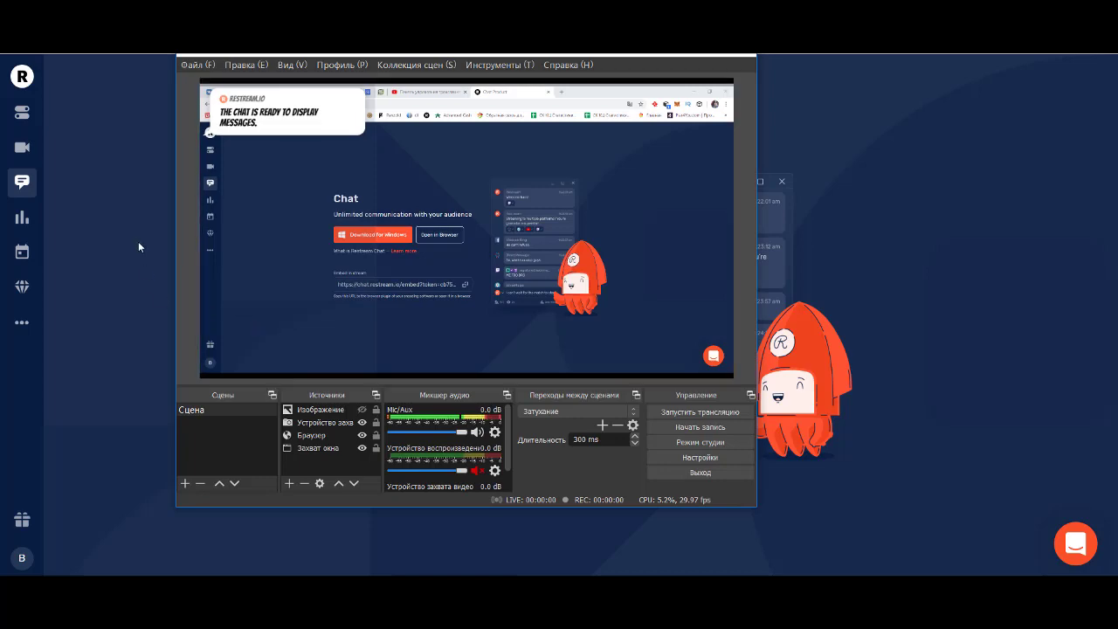
pyautogui.moveTo(560, 55); pyautogui.dragTo(614, 94)
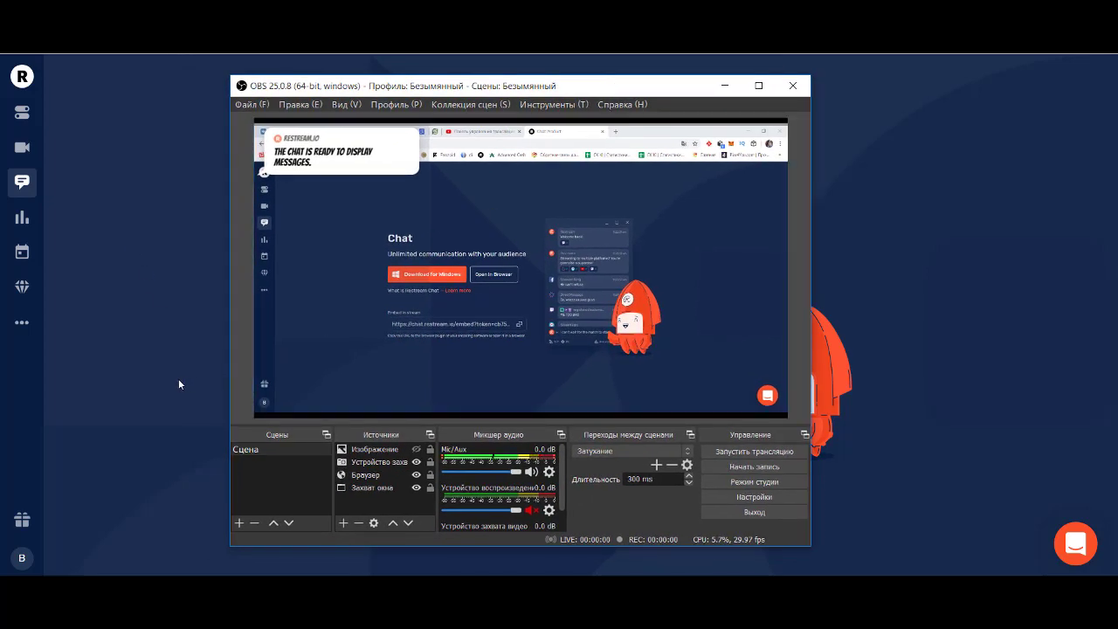
pyautogui.click(792, 86)
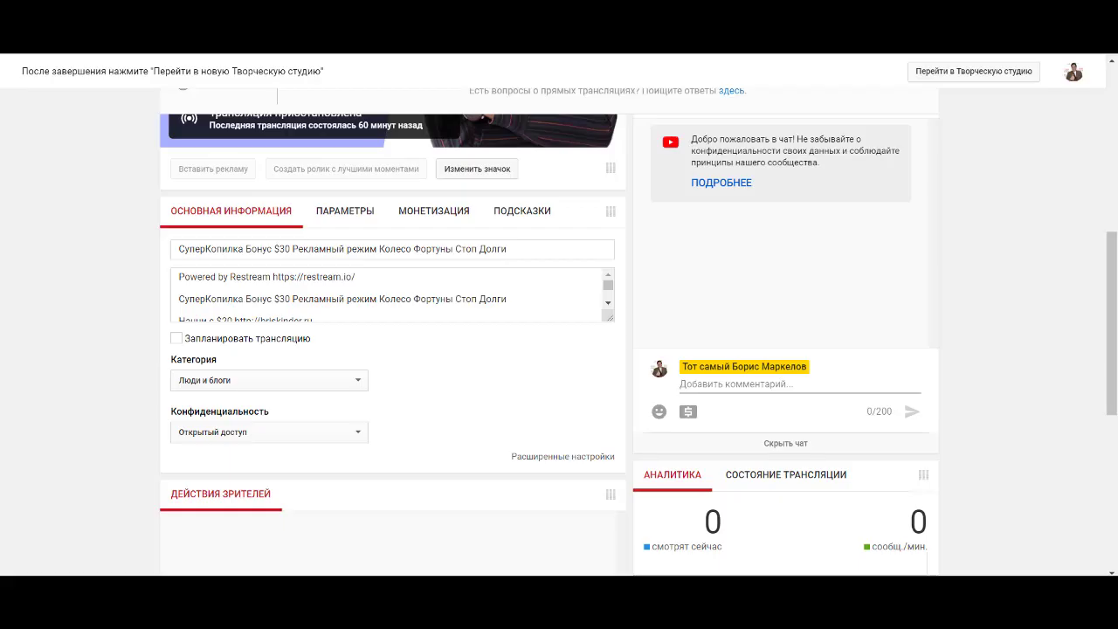
# Examine the stream status and the live setup checklist on the YouTube live dashboard.
pyautogui.scroll(1, 366, 456)
pyautogui.scroll(3, 366, 456)
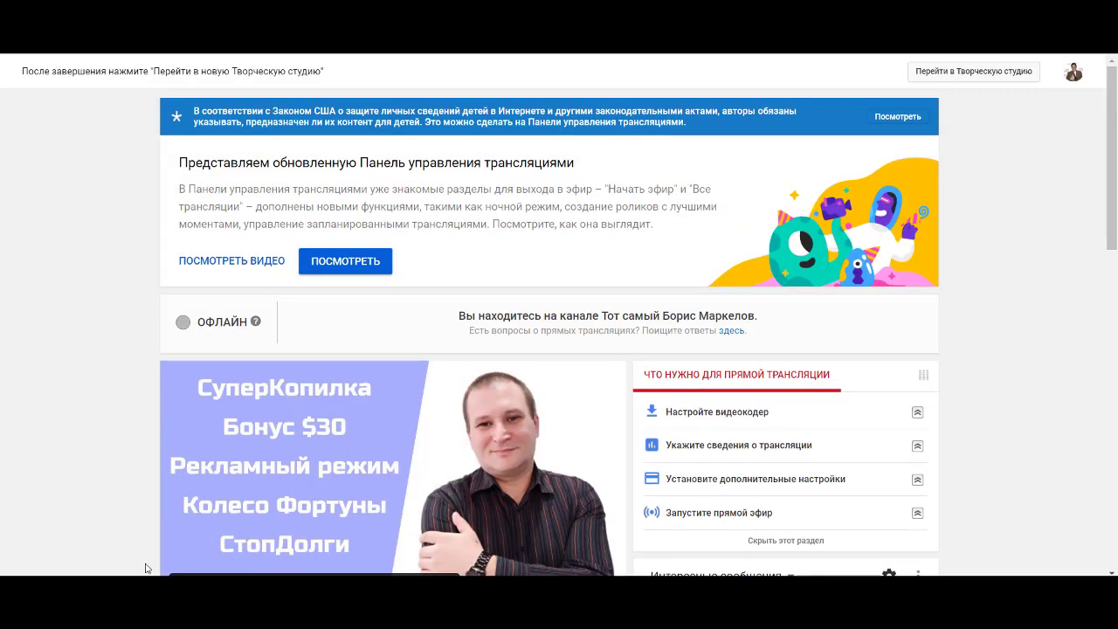
pyautogui.moveTo(199, 603)
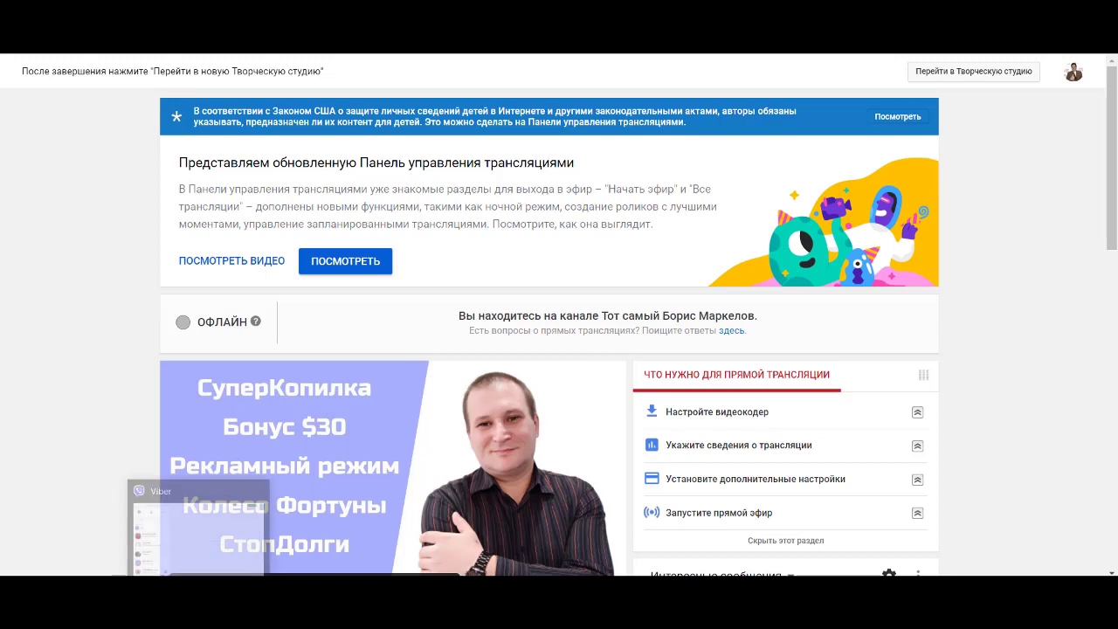